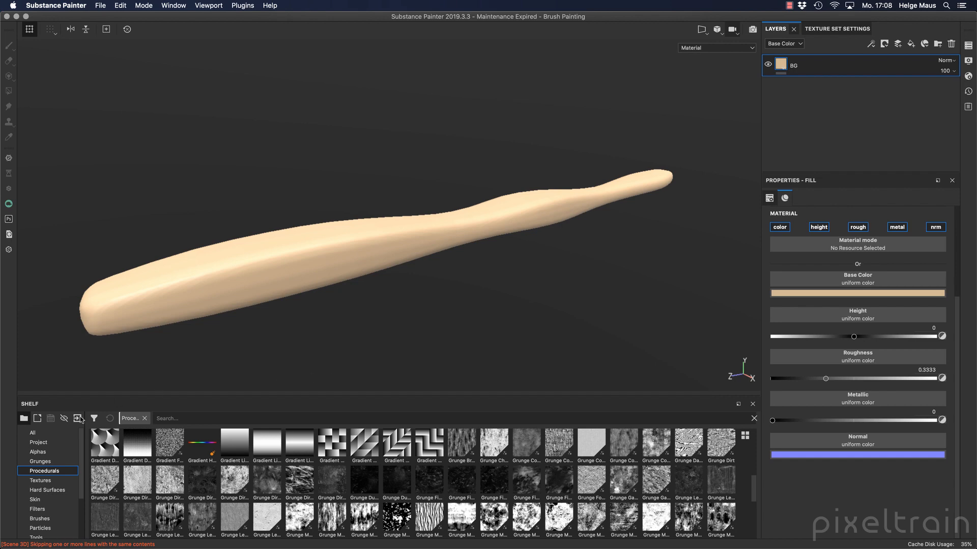
# Step: Look through the shelf's Textures category, then display the Materials category and browse its materials
pyautogui.click(57, 480)
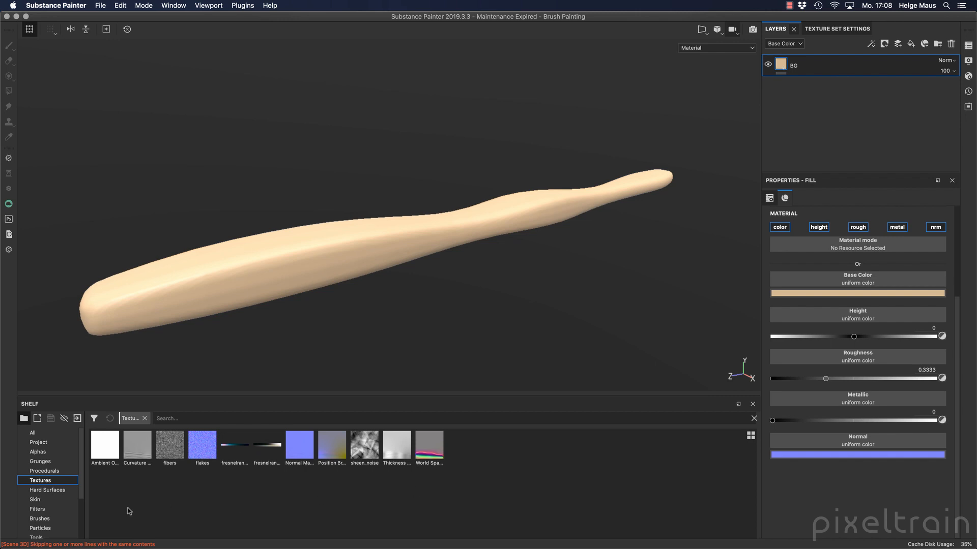
pyautogui.scroll(-3, 64, 498)
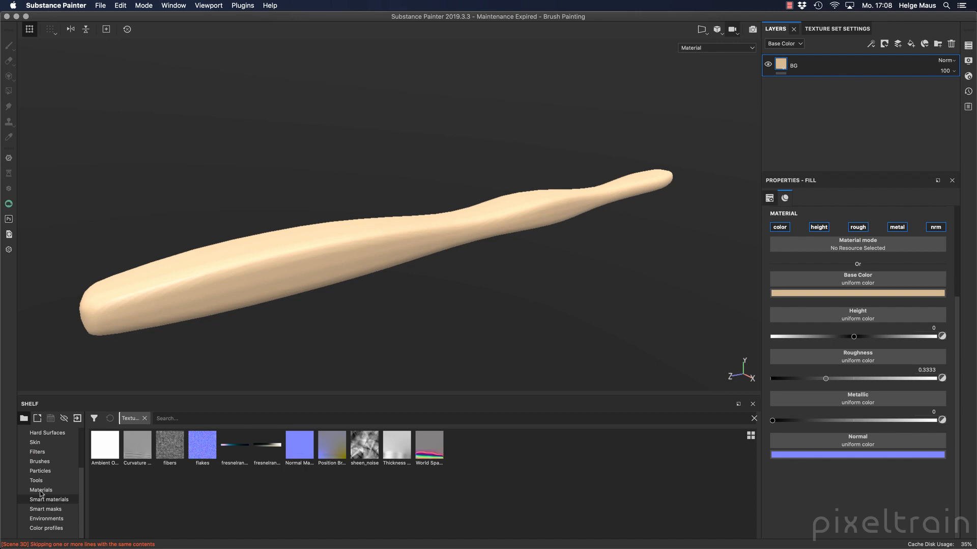
pyautogui.click(40, 490)
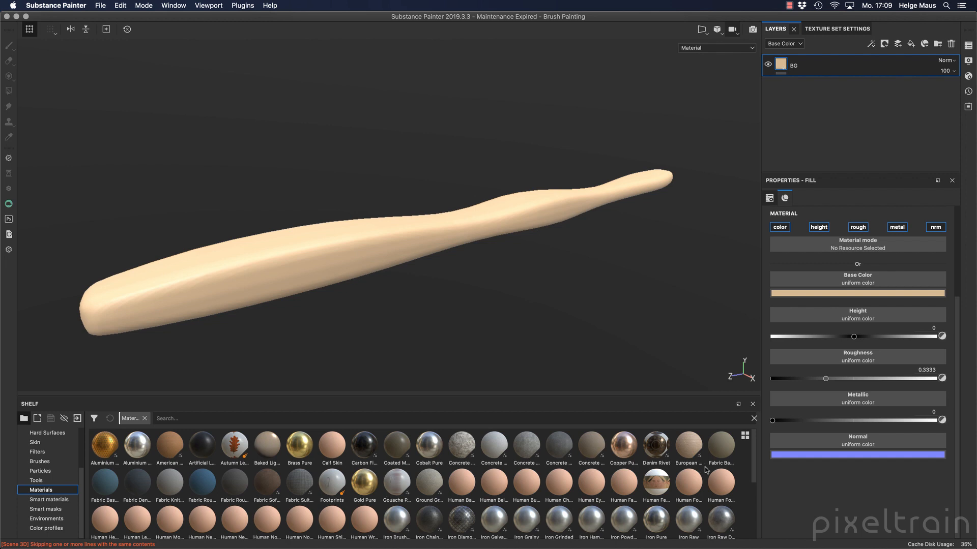
pyautogui.moveTo(754, 445)
pyautogui.mouseDown()
pyautogui.moveTo(751, 513)
pyautogui.moveTo(748, 437)
pyautogui.mouseUp()
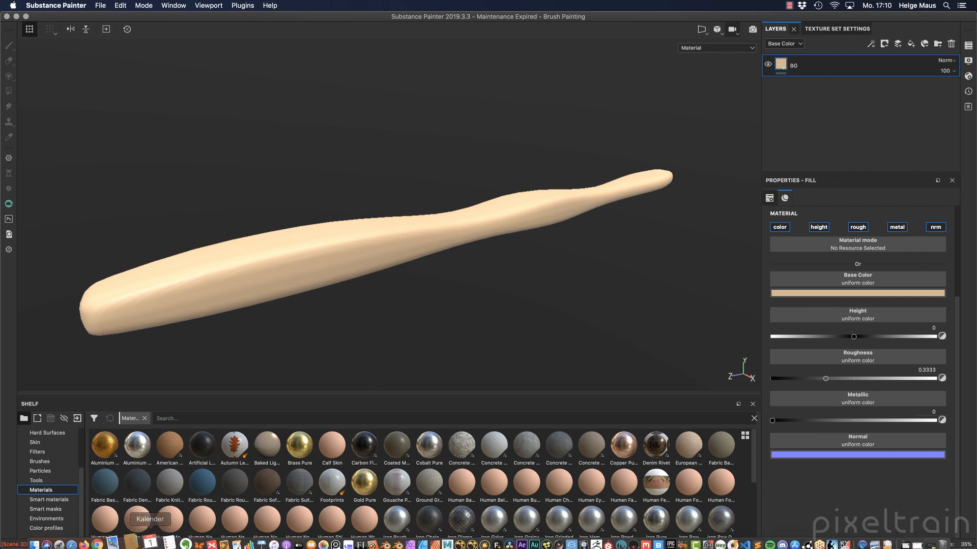
# Step: Switch to Chrome and look through the Wood materials on the Substance Share site
pyautogui.click(111, 538)
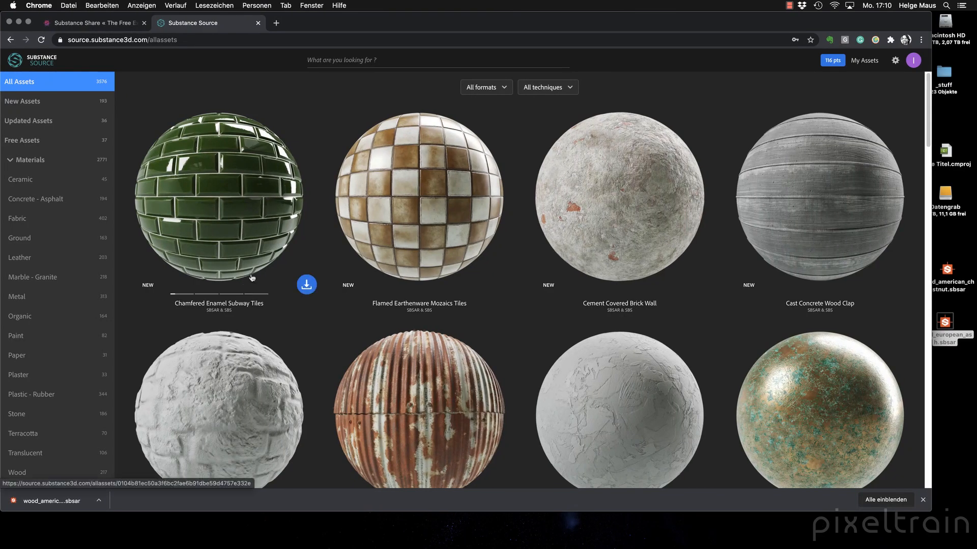
pyautogui.click(101, 28)
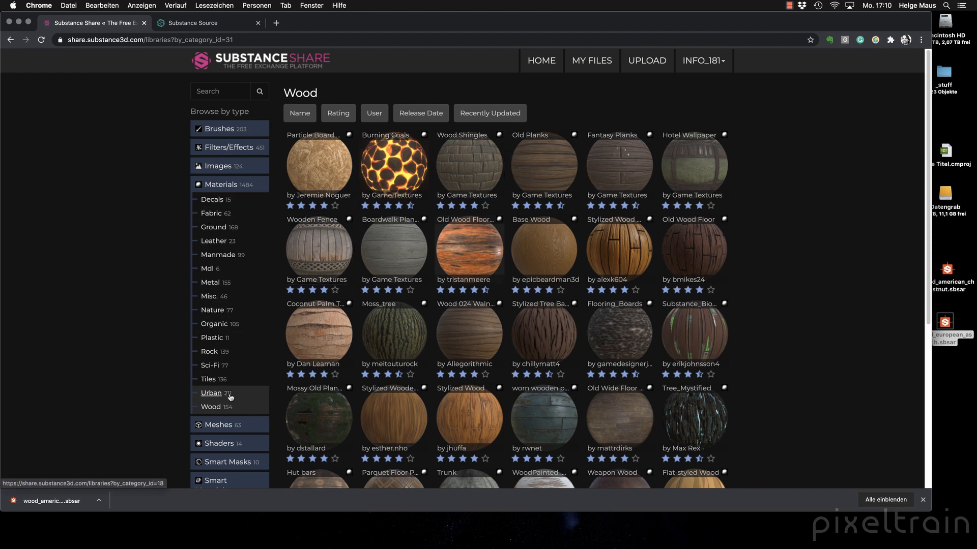
pyautogui.scroll(-5, 667, 344)
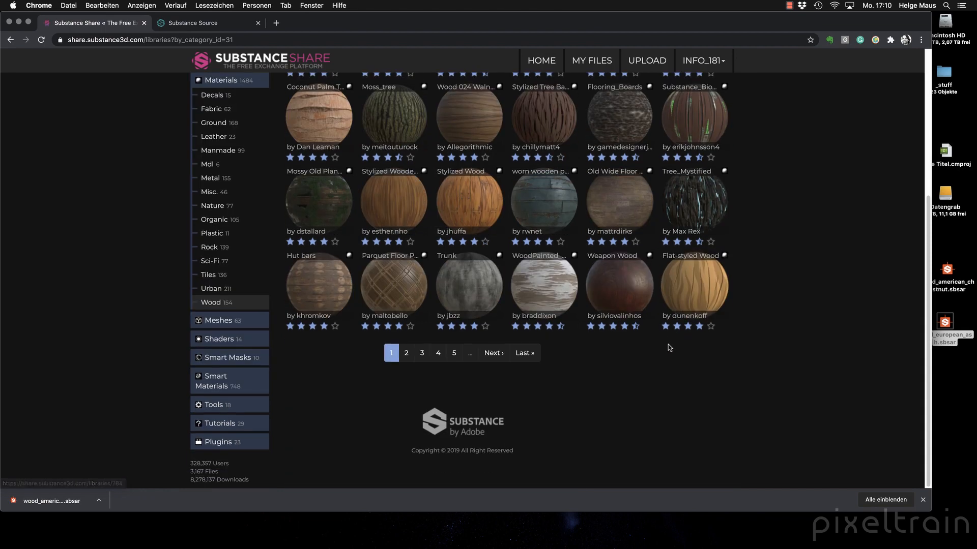
pyautogui.scroll(10, 667, 351)
pyautogui.scroll(-9, 666, 351)
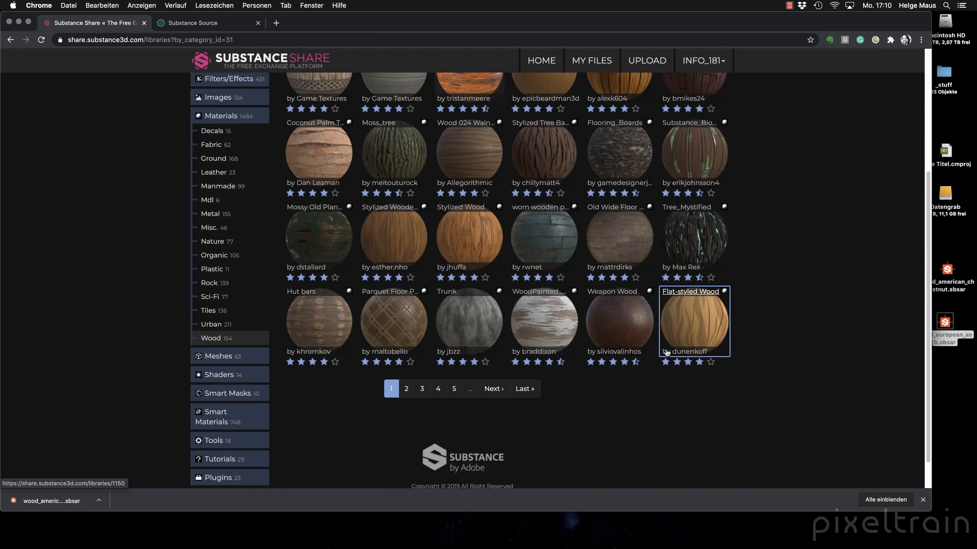
pyautogui.scroll(3, 660, 310)
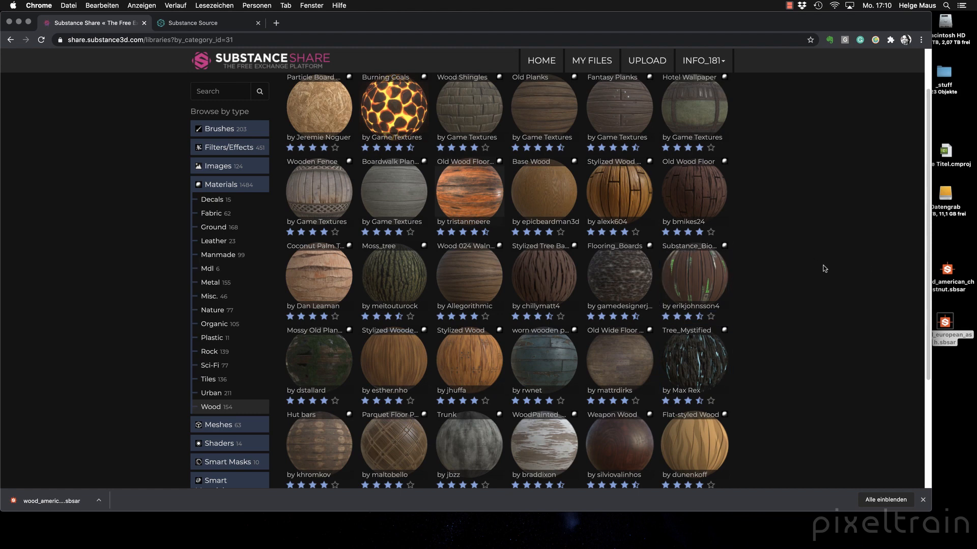
# Step: Search Substance Source for "wood" and limit the results to the Material type
pyautogui.click(223, 24)
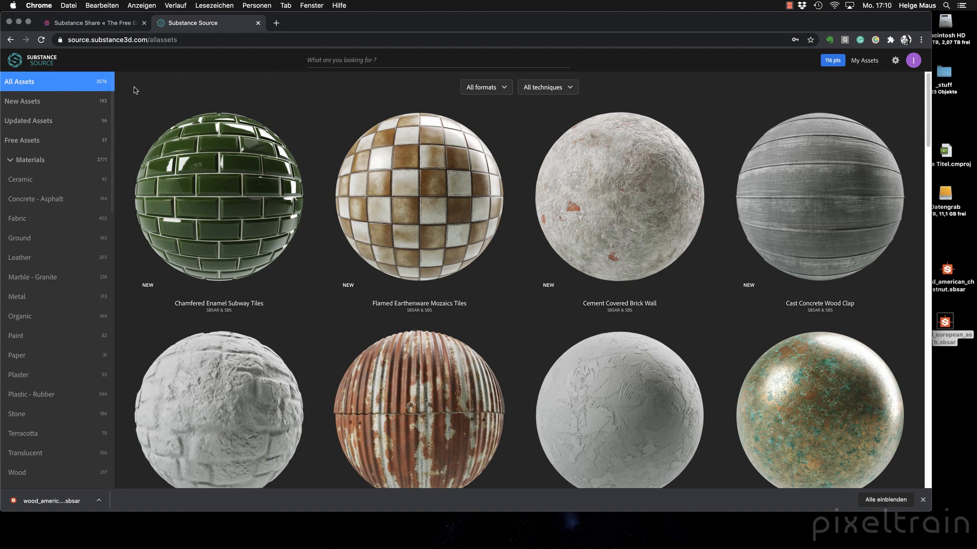
pyautogui.click(365, 61)
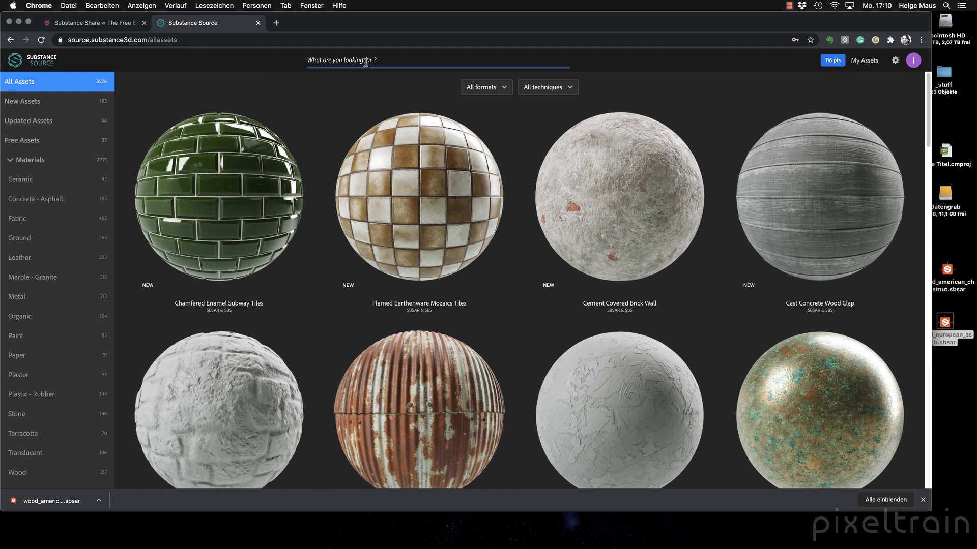
pyautogui.write('wood')
pyautogui.press('Return')
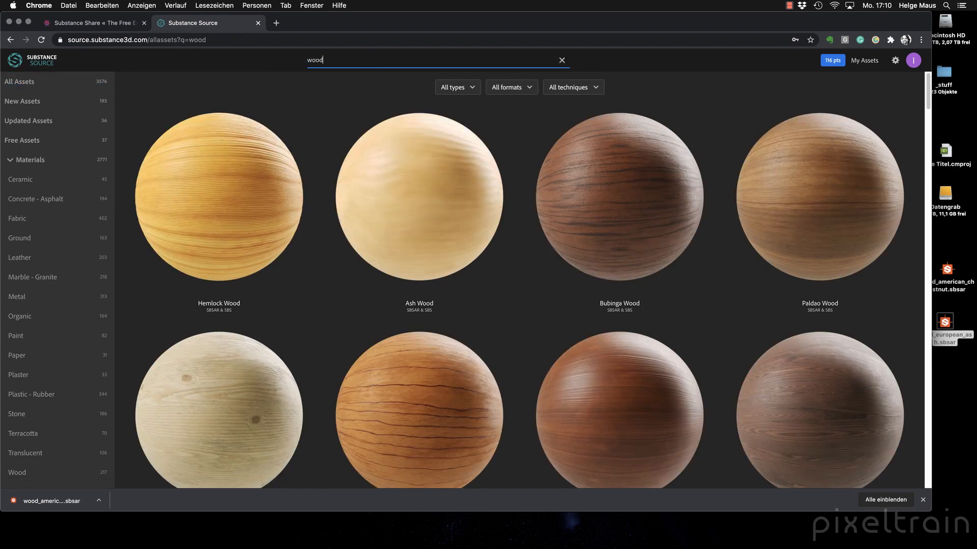
pyautogui.click(524, 88)
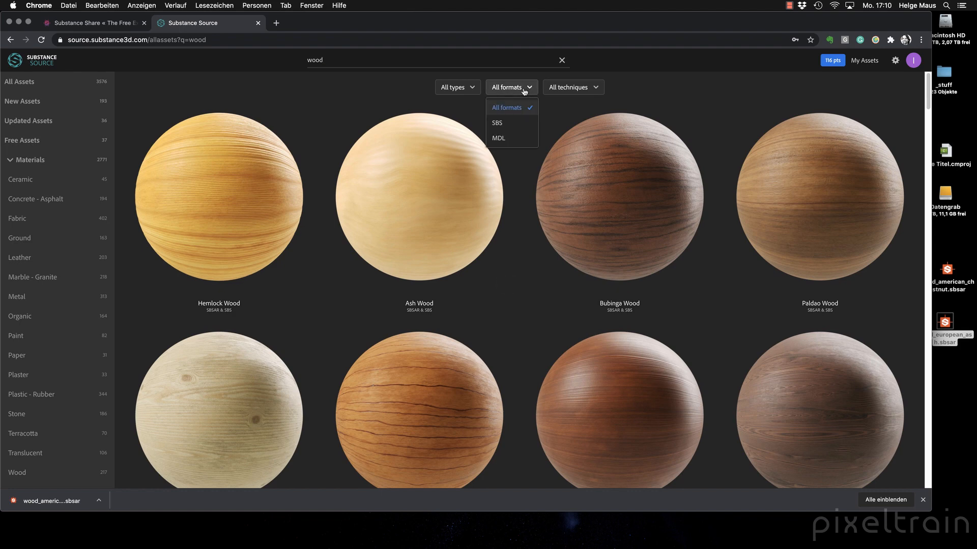
pyautogui.click(475, 90)
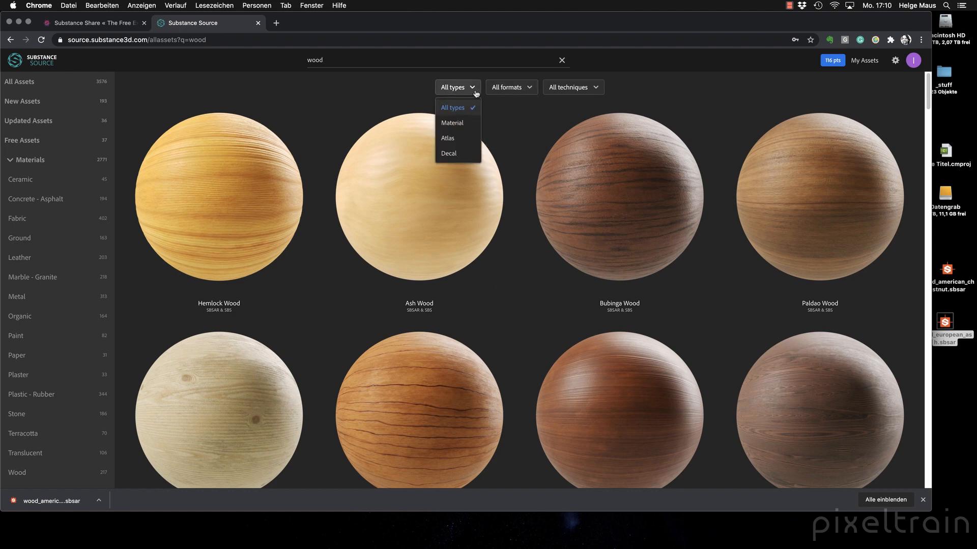
pyautogui.click(461, 123)
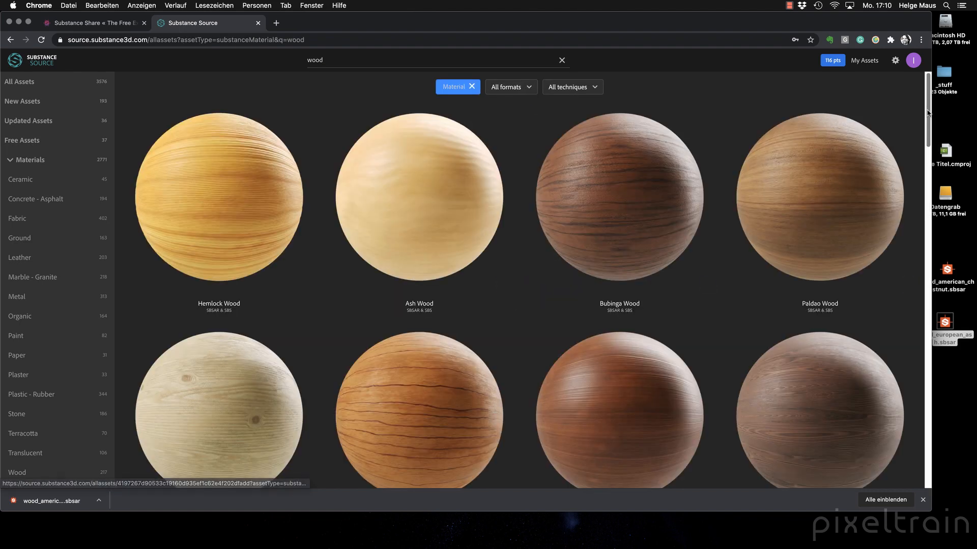
pyautogui.moveTo(926, 122); pyautogui.dragTo(917, 93)
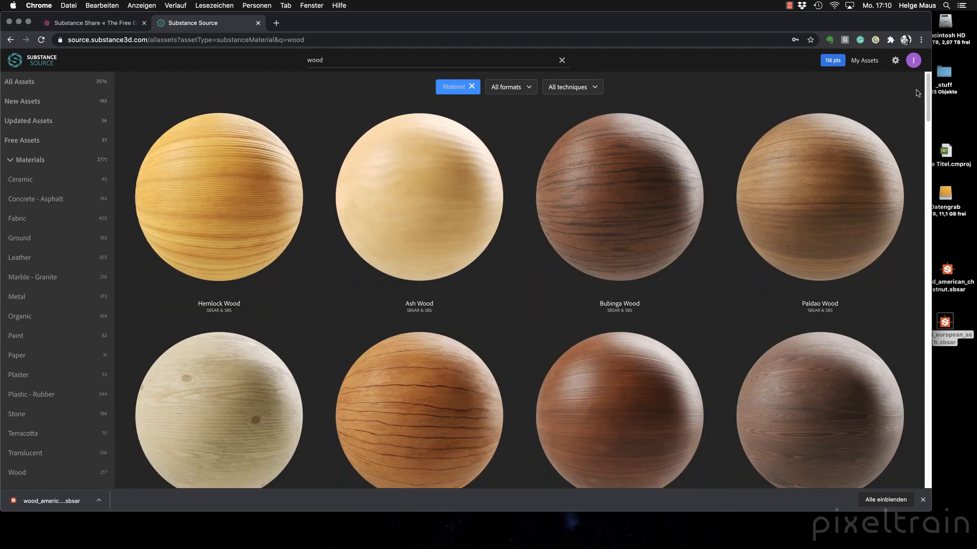
# Step: Filter the wood materials by the Scan-based technique and look through the results
pyautogui.click(590, 88)
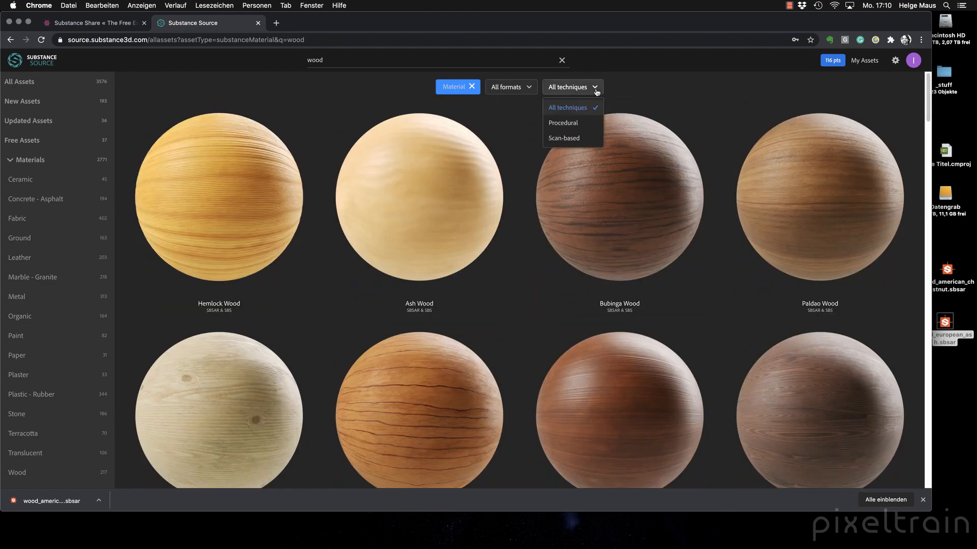
pyautogui.click(566, 140)
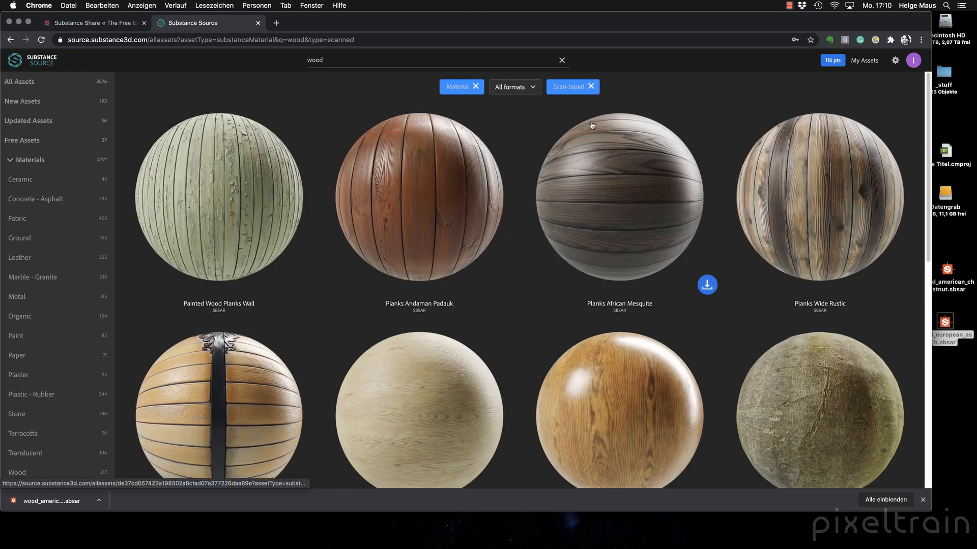
pyautogui.scroll(-10, 638, 268)
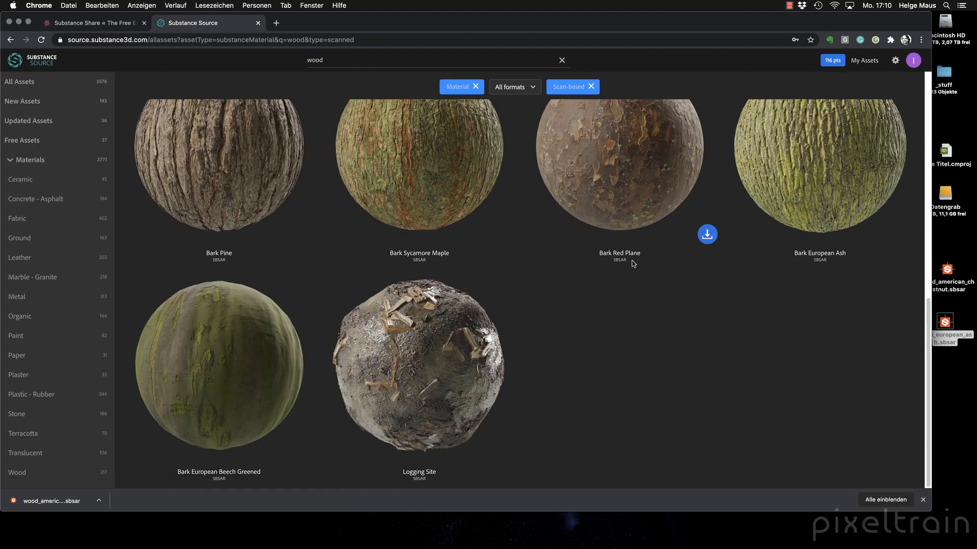
pyautogui.scroll(6, 631, 260)
pyautogui.scroll(-5, 629, 255)
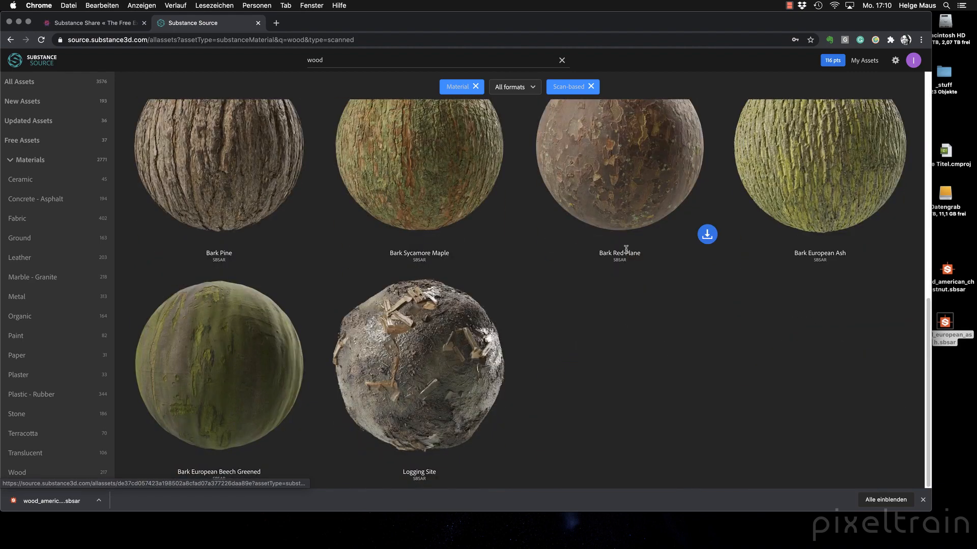
pyautogui.scroll(7, 627, 254)
pyautogui.moveTo(626, 252)
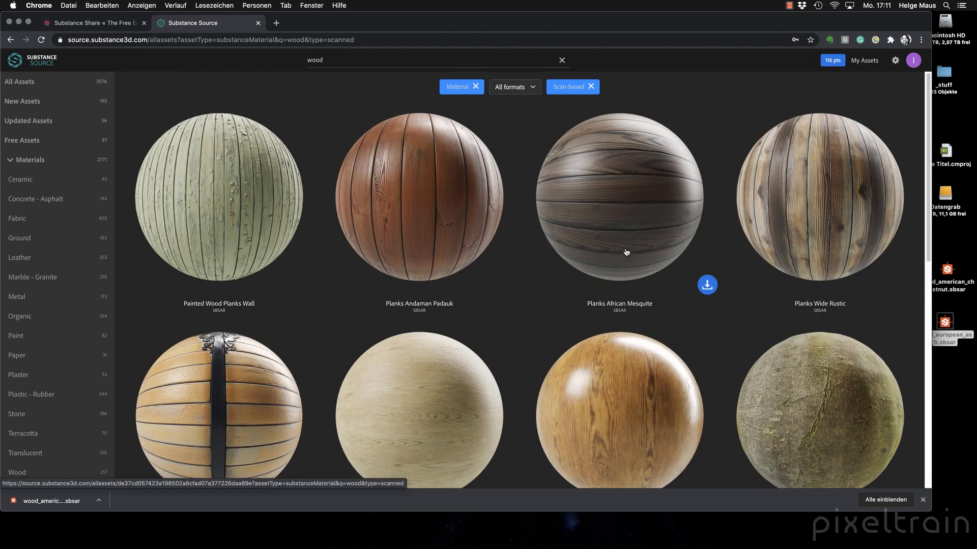
# Step: Replace the Scan-based technique filter with Procedural and look over the wood materials
pyautogui.click(591, 87)
pyautogui.click(591, 87)
pyautogui.click(568, 110)
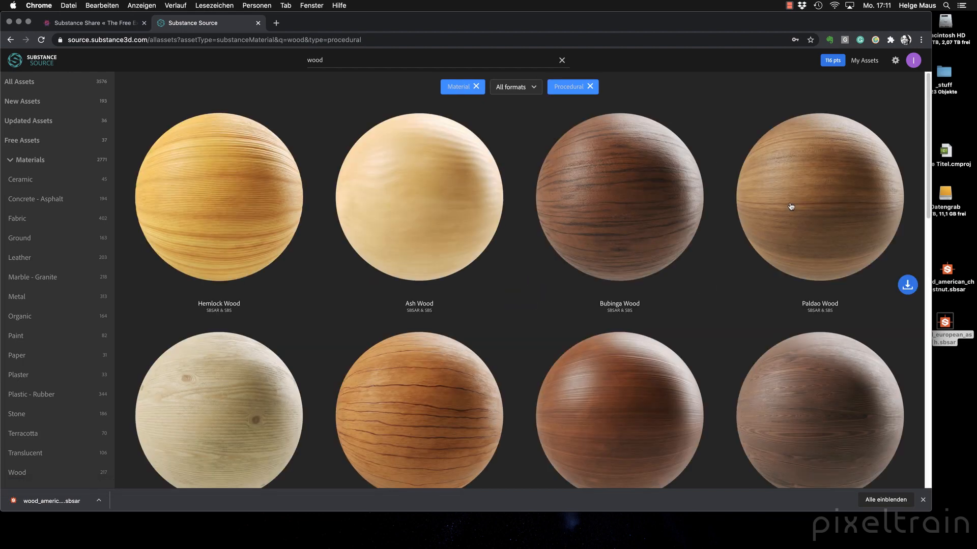
pyautogui.moveTo(927, 144)
pyautogui.mouseDown()
pyautogui.moveTo(928, 381)
pyautogui.moveTo(937, 402)
pyautogui.moveTo(931, 130)
pyautogui.mouseUp()
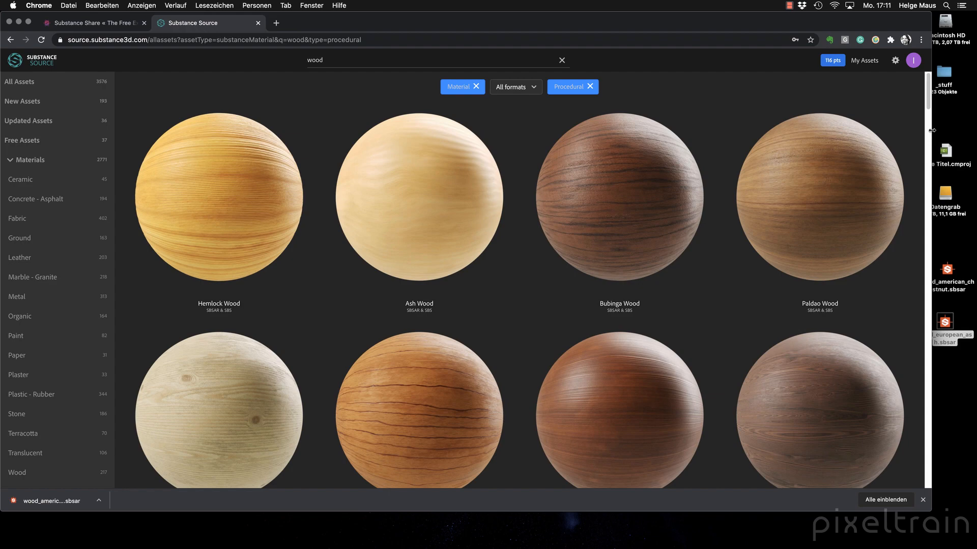
# Step: Display the owned assets in My Assets, filter them by the Wood category, and look through them
pyautogui.click(865, 61)
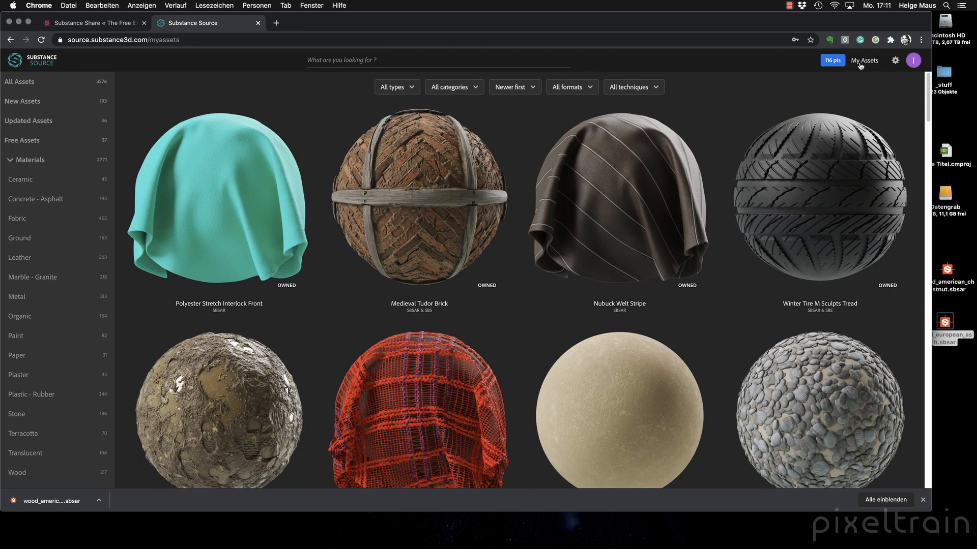
pyautogui.click(459, 88)
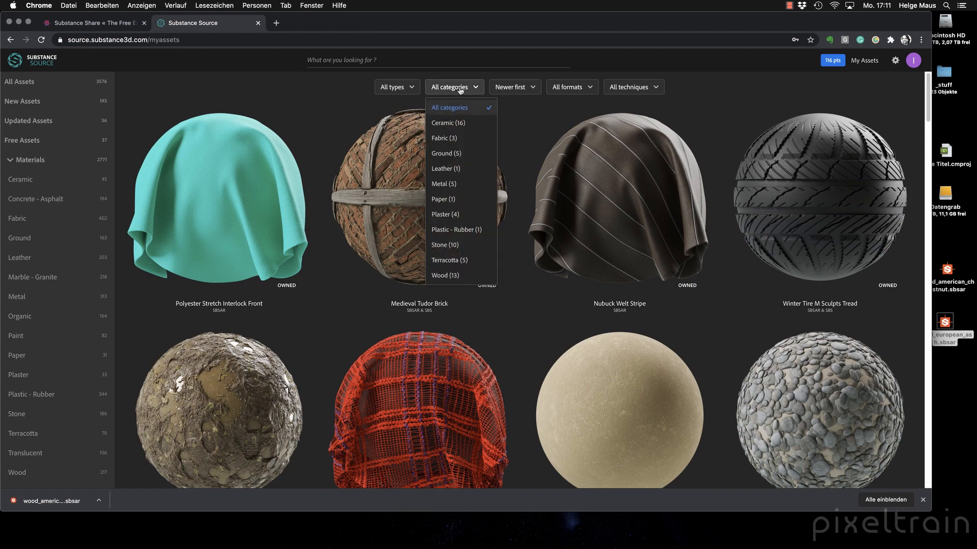
pyautogui.click(446, 276)
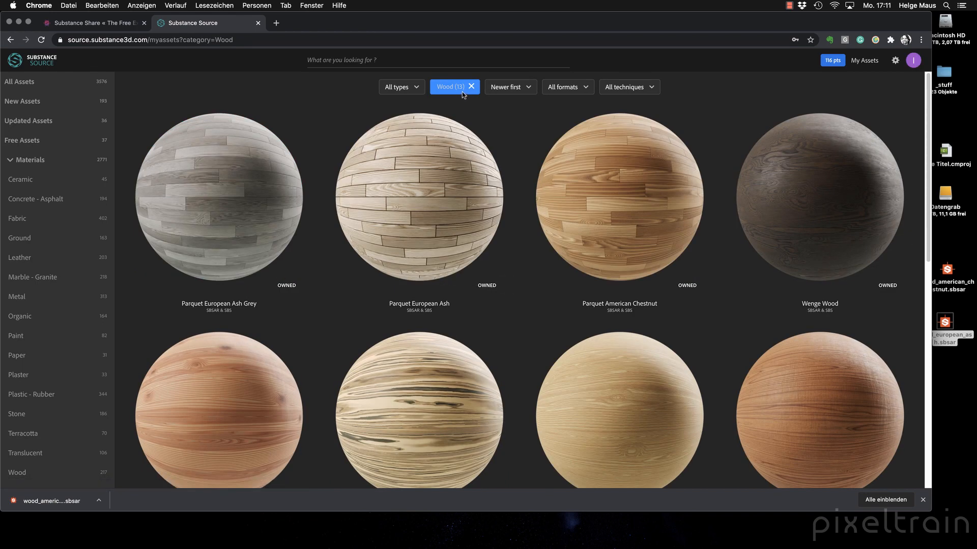
pyautogui.scroll(-6, 567, 253)
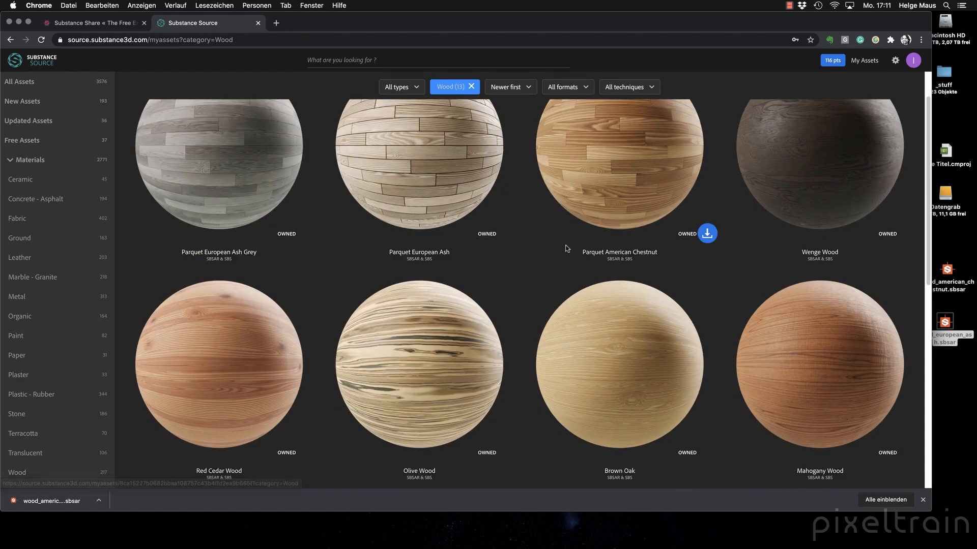
pyautogui.scroll(-1, 567, 249)
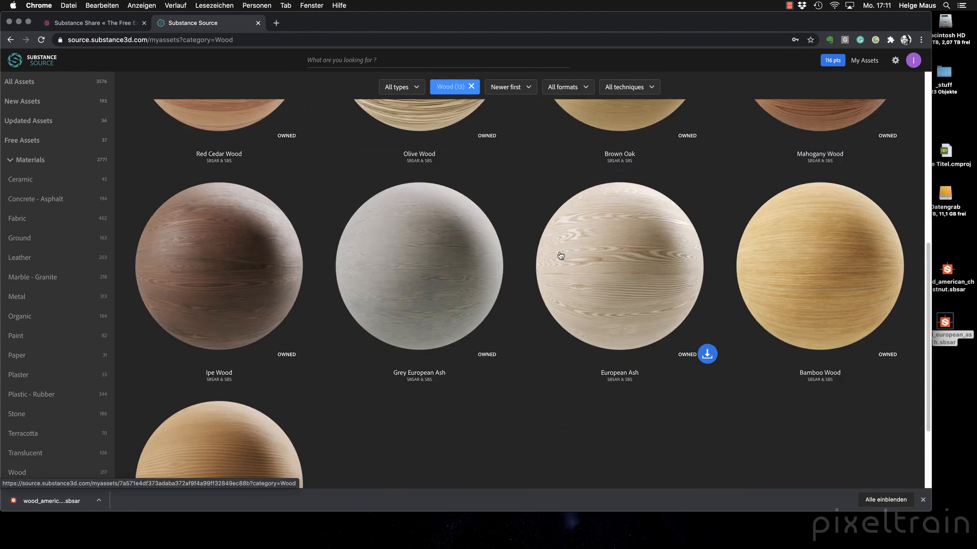
pyautogui.scroll(-3, 657, 282)
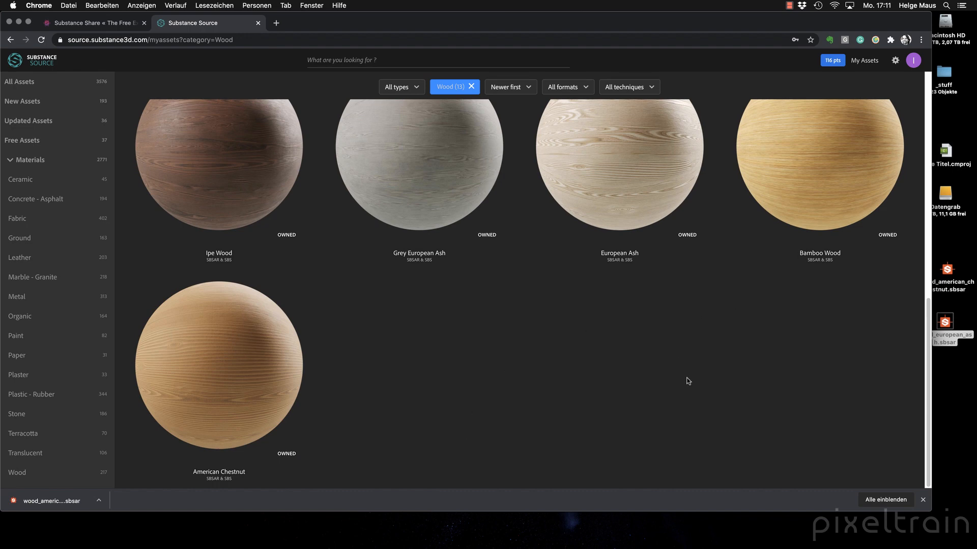
# Step: Rearrange the American chestnut and European ash .sbsar files closer together on the desktop
pyautogui.moveTo(949, 275); pyautogui.dragTo(956, 256)
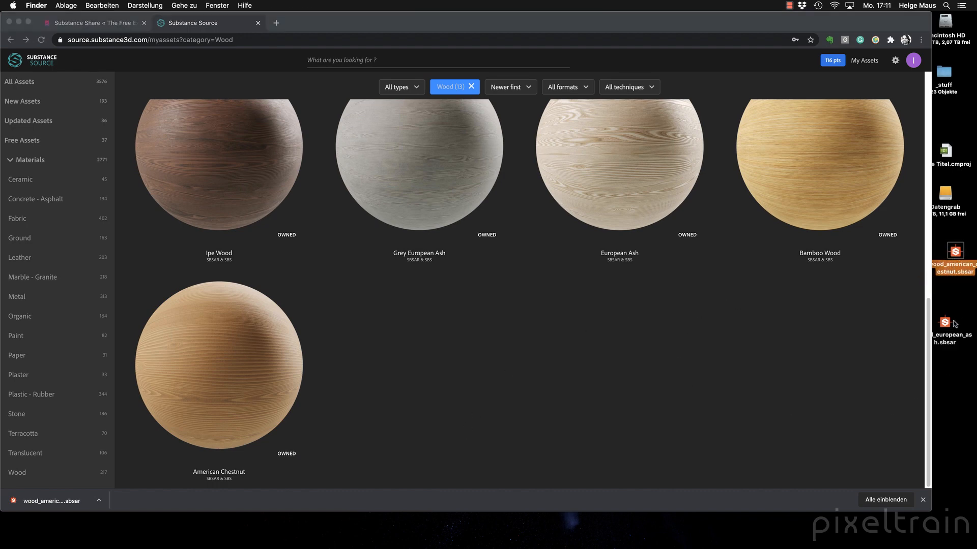
pyautogui.moveTo(945, 327); pyautogui.dragTo(946, 291)
pyautogui.moveTo(951, 255); pyautogui.dragTo(952, 249)
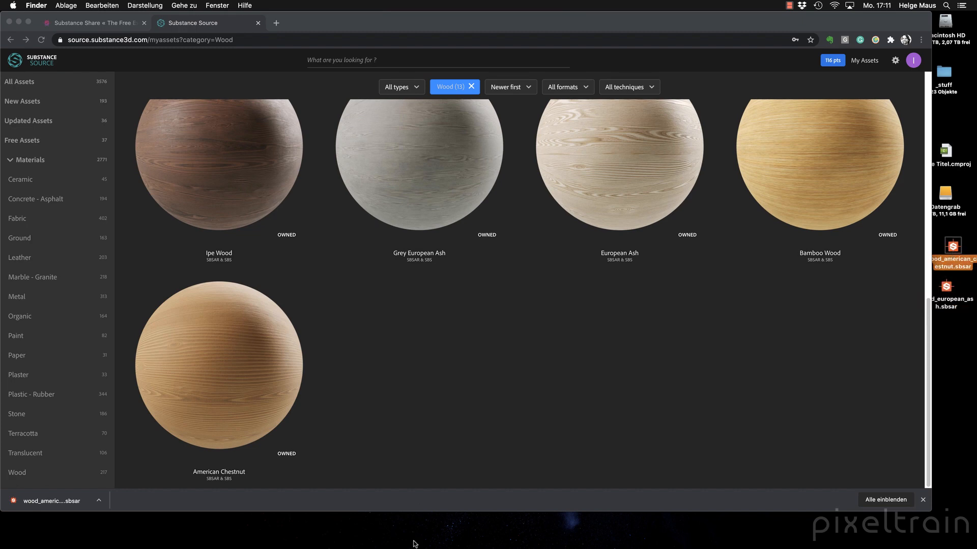
# Step: Switch to Substance Painter and add wood_american_chestnut.sbsar and wood_european_ash.sbsar from the Desktop as resources for import
pyautogui.moveTo(275, 543)
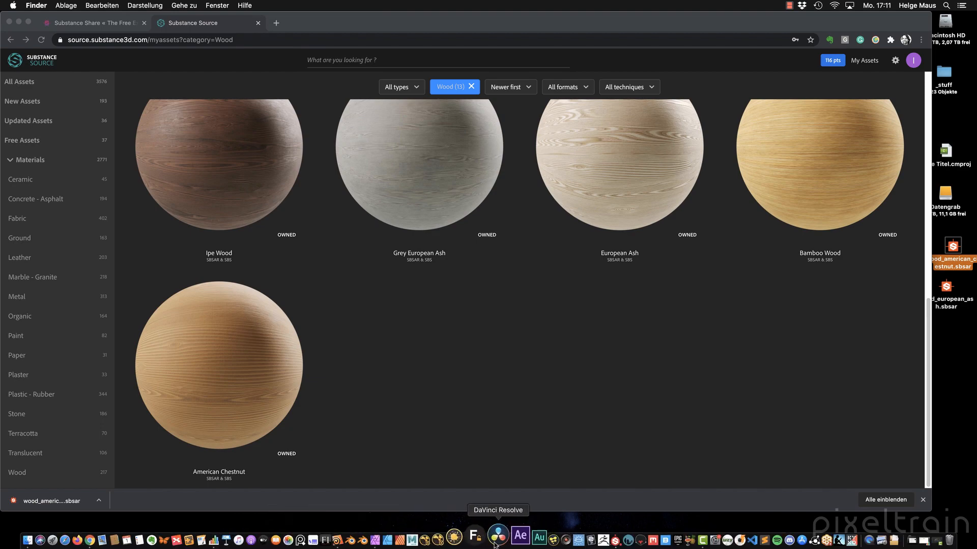
pyautogui.click(594, 537)
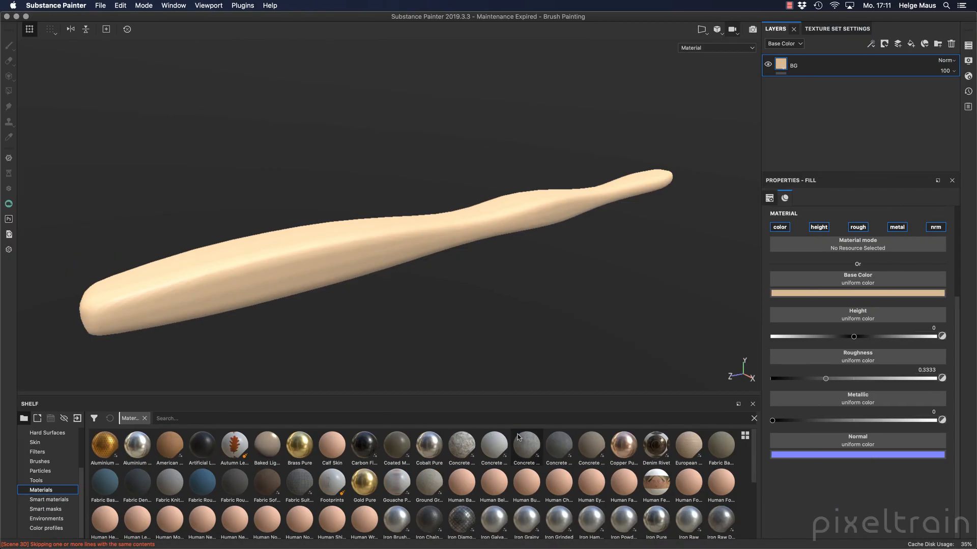
pyautogui.click(77, 419)
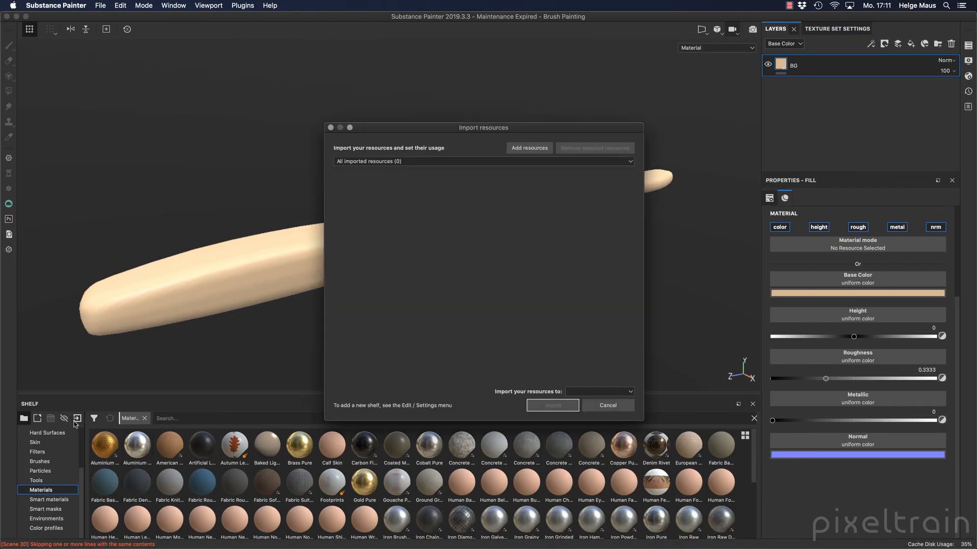
pyautogui.click(528, 148)
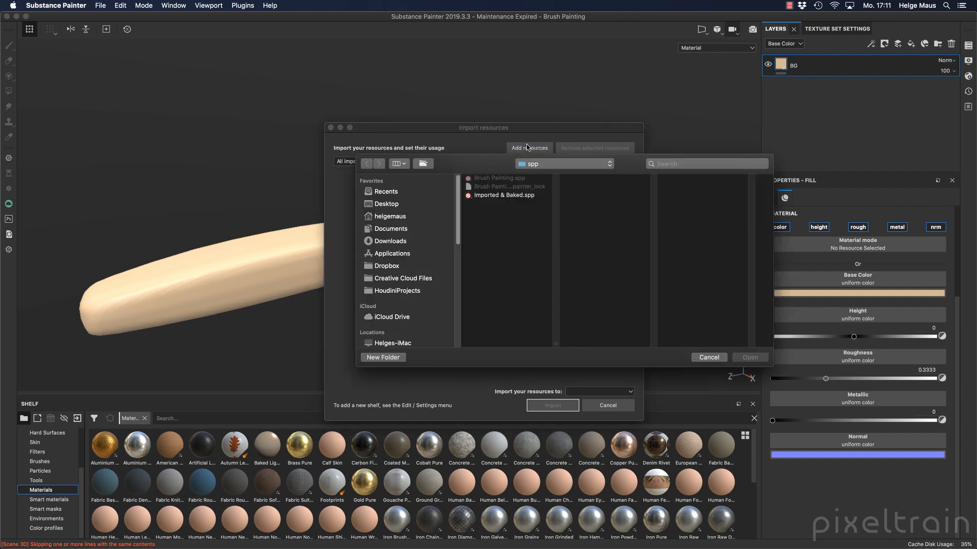
pyautogui.click(389, 204)
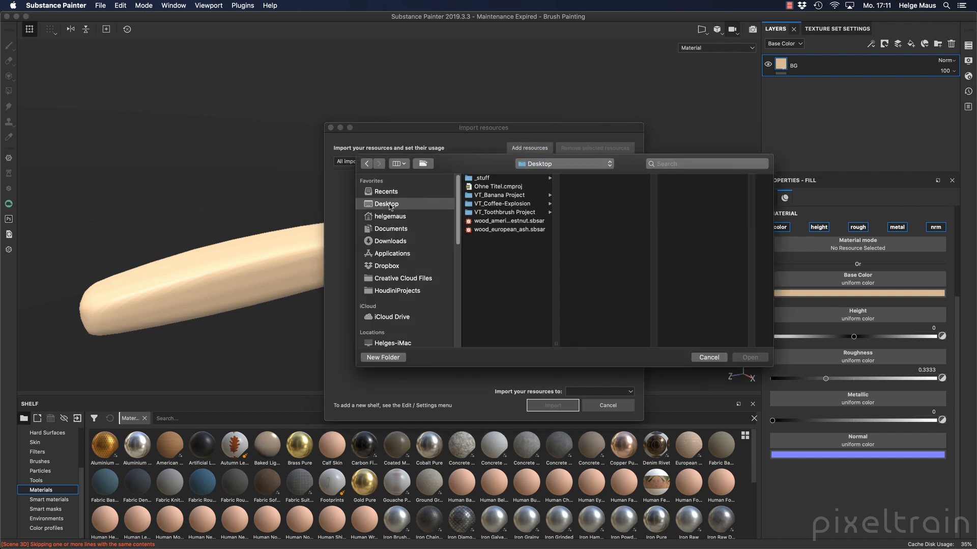
pyautogui.click(521, 222)
pyautogui.keyDown('shift'); pyautogui.click(519, 230); pyautogui.keyUp('shift')
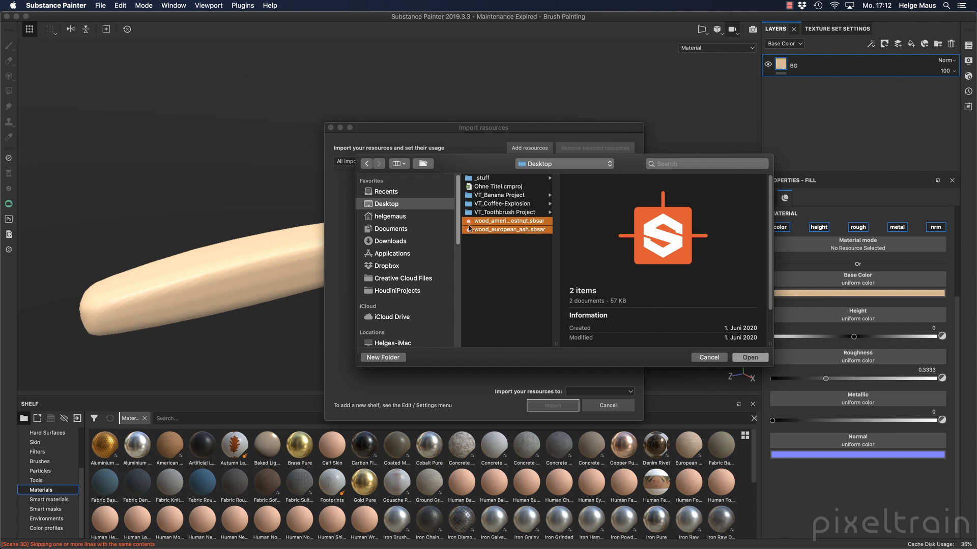
pyautogui.click(751, 357)
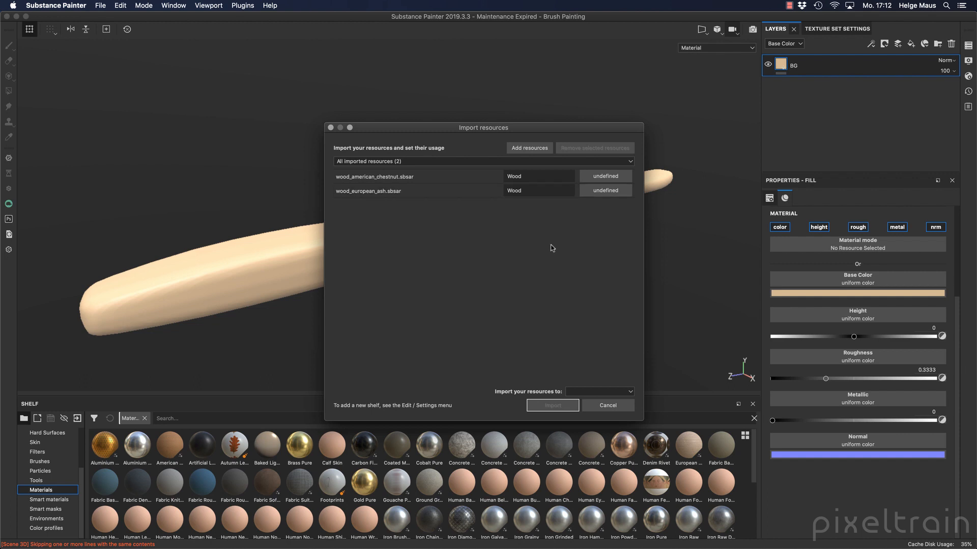
# Step: Define both wood resources as basematerial and import them into the project 'Brush Painting'
pyautogui.click(361, 196)
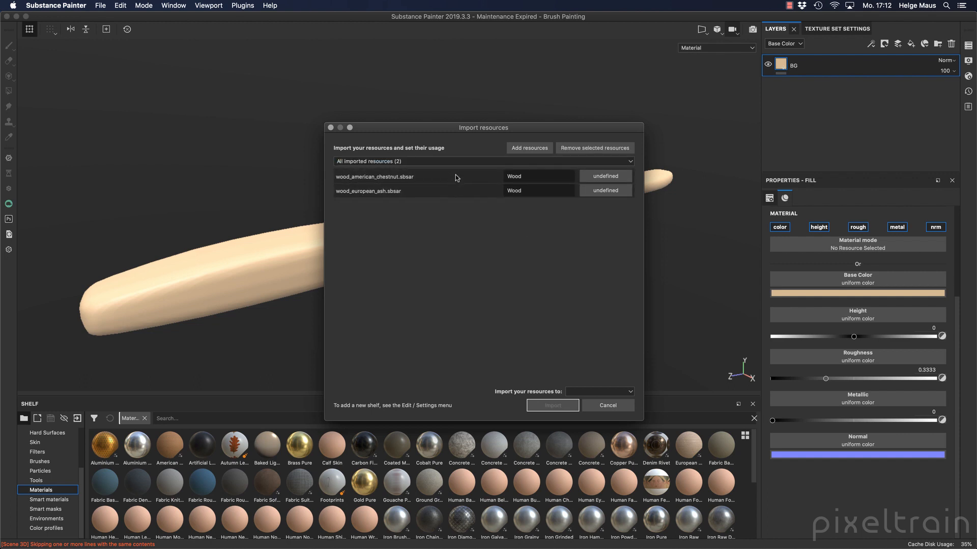
pyautogui.click(613, 178)
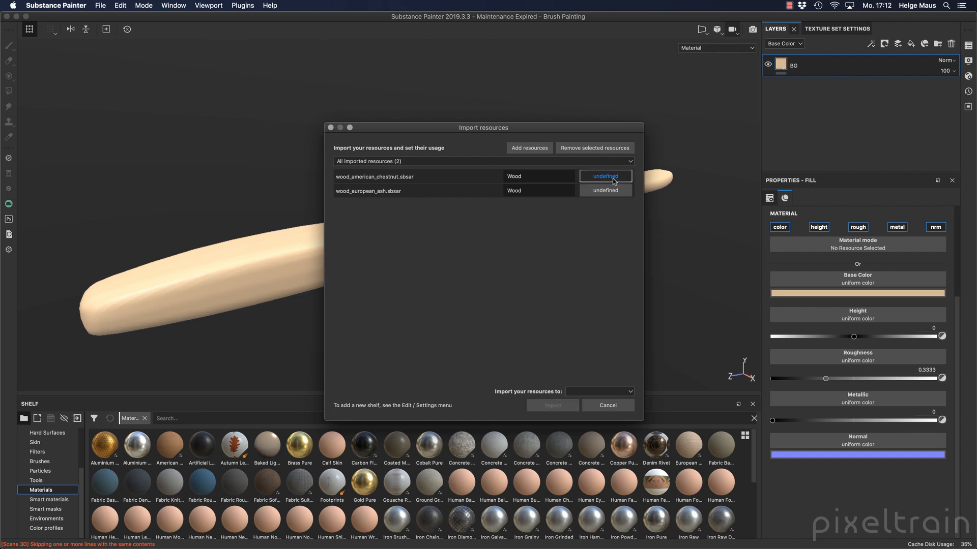
pyautogui.click(614, 180)
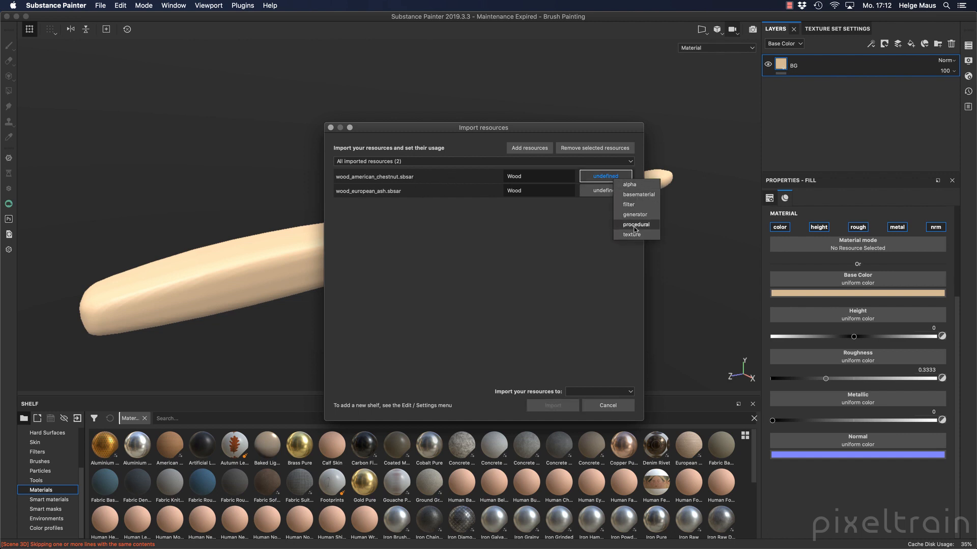
pyautogui.click(631, 196)
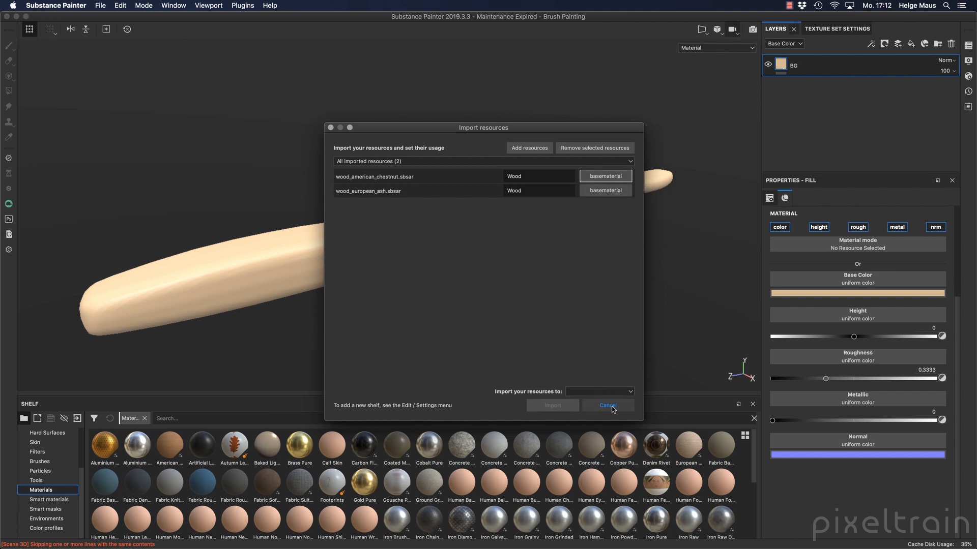
pyautogui.click(631, 393)
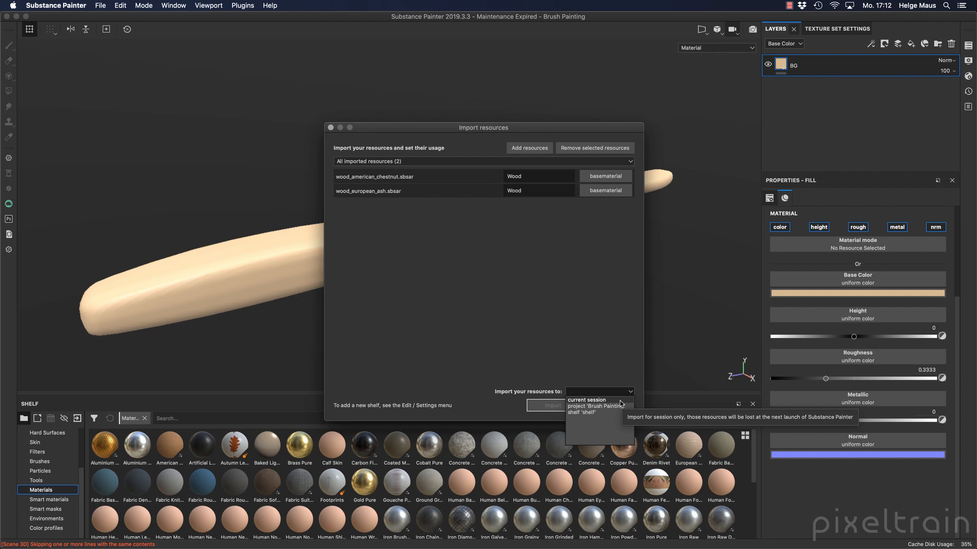
pyautogui.click(595, 406)
pyautogui.click(557, 406)
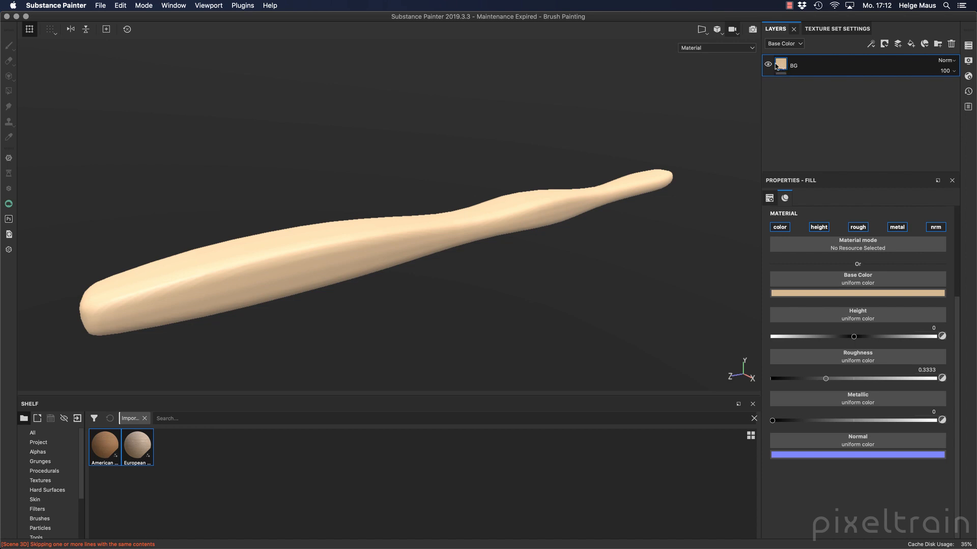
# Step: Apply the imported European Ash material to the BG fill layer
pyautogui.moveTo(776, 66)
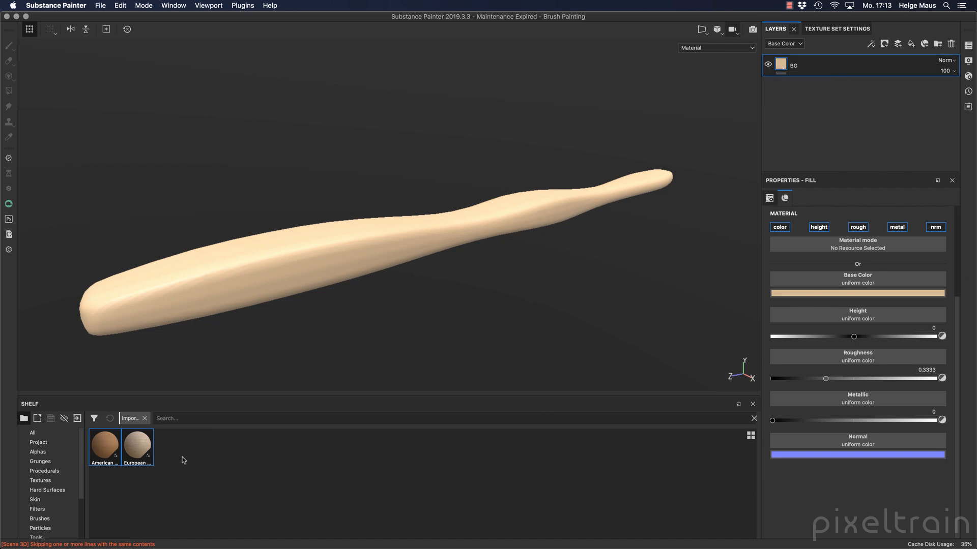
pyautogui.moveTo(135, 447); pyautogui.dragTo(181, 467)
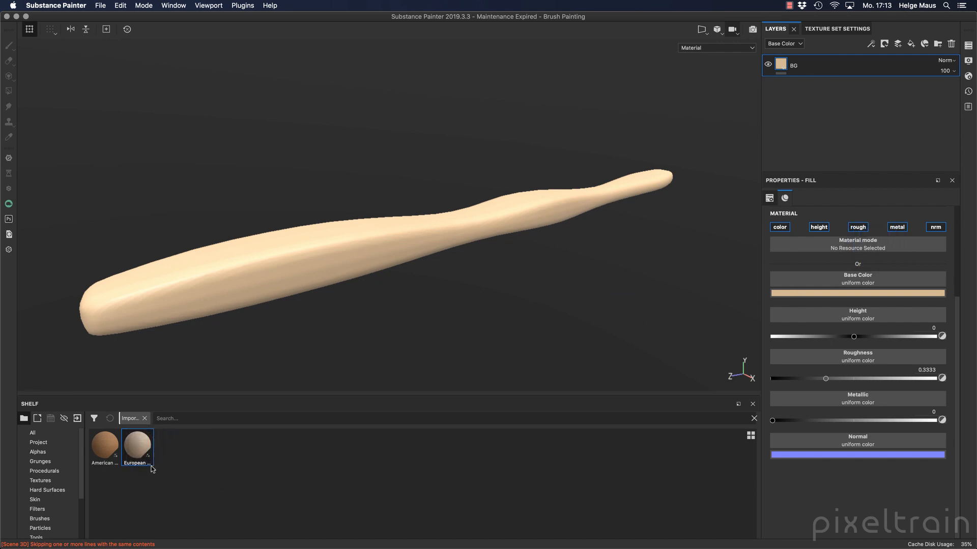
pyautogui.doubleClick(136, 448)
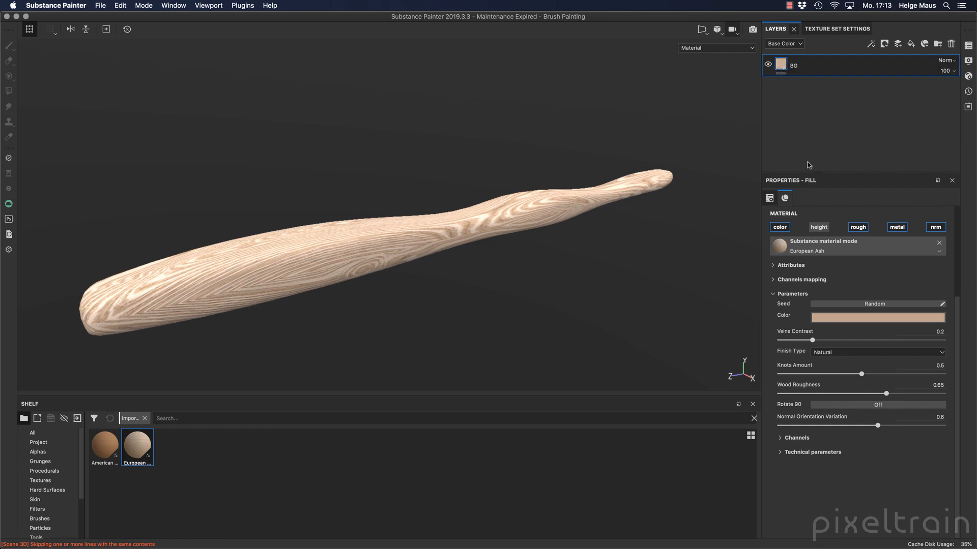
pyautogui.keyDown('alt'); pyautogui.moveTo(556, 213); pyautogui.dragTo(522, 190); pyautogui.keyUp('alt')
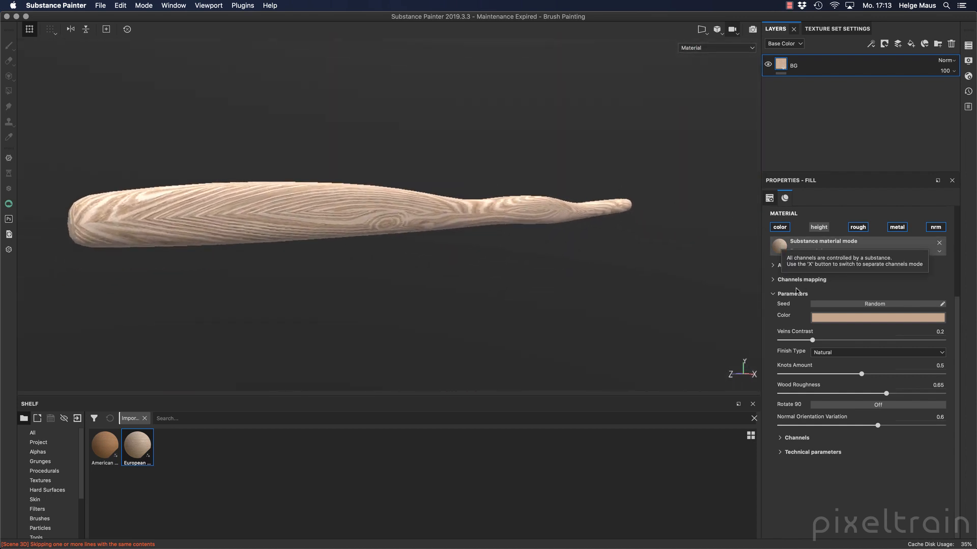
# Step: Make the European Ash color more saturated and set its Veins Contrast to 0.18
pyautogui.click(774, 295)
pyautogui.click(774, 295)
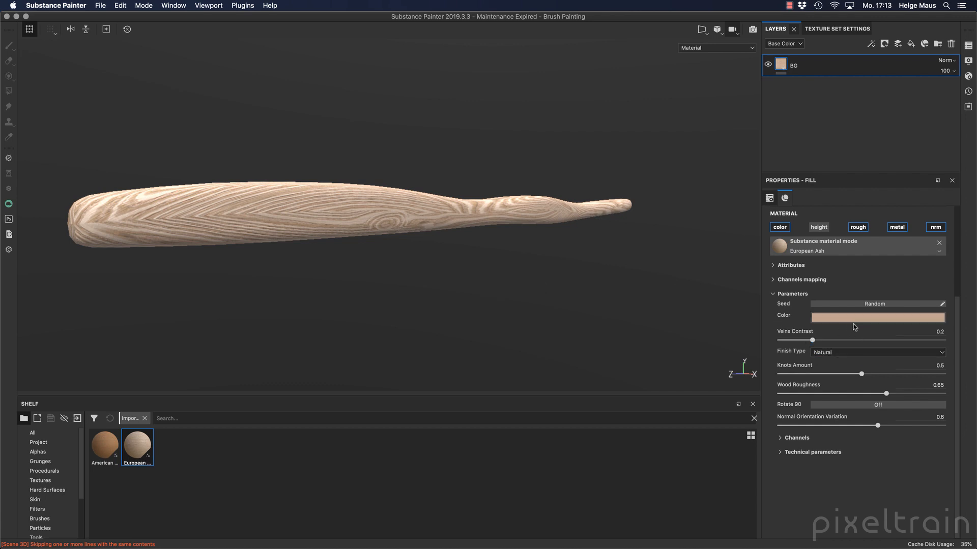
pyautogui.click(865, 319)
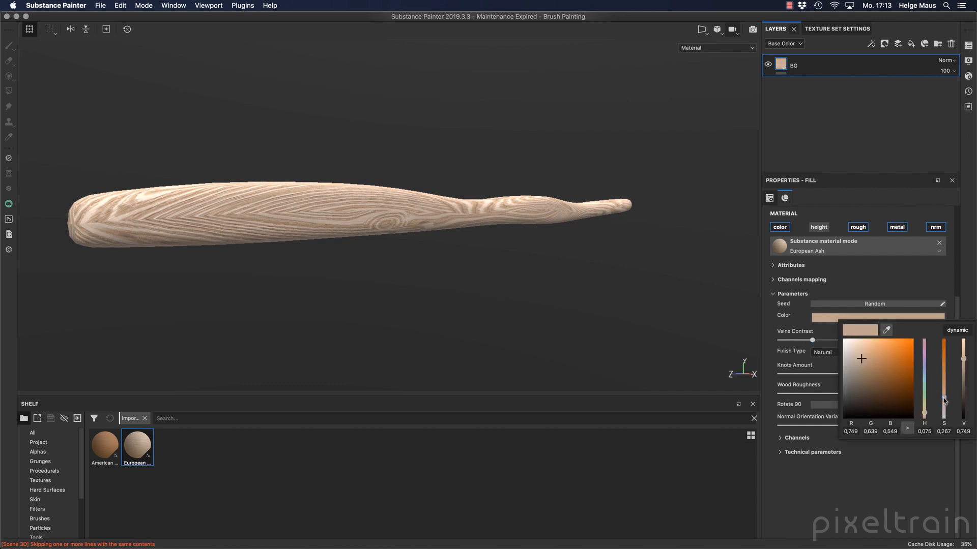
pyautogui.moveTo(944, 400); pyautogui.dragTo(944, 388)
pyautogui.click(928, 282)
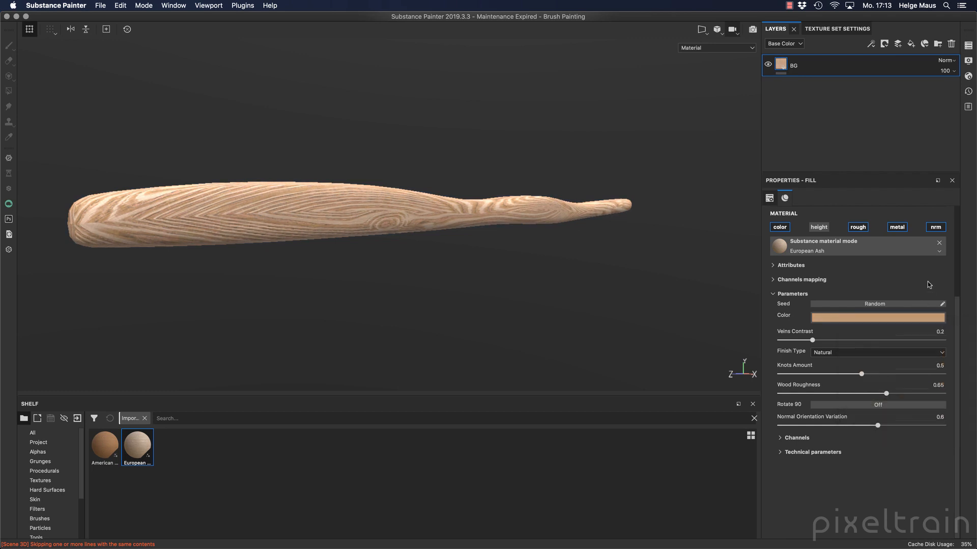
pyautogui.moveTo(811, 340); pyautogui.dragTo(890, 343)
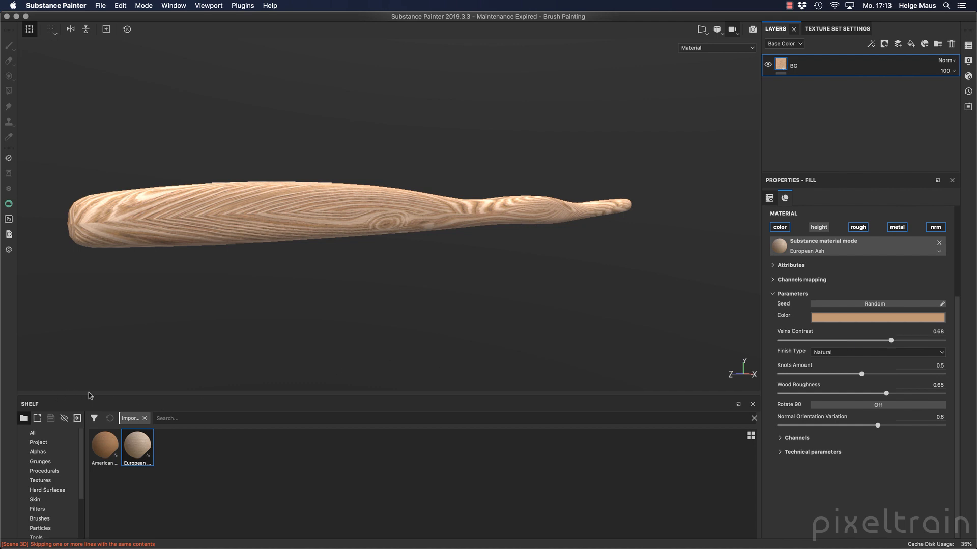
pyautogui.keyDown('alt'); pyautogui.moveTo(386, 251); pyautogui.dragTo(363, 282); pyautogui.keyUp('alt')
pyautogui.moveTo(890, 340); pyautogui.dragTo(807, 342)
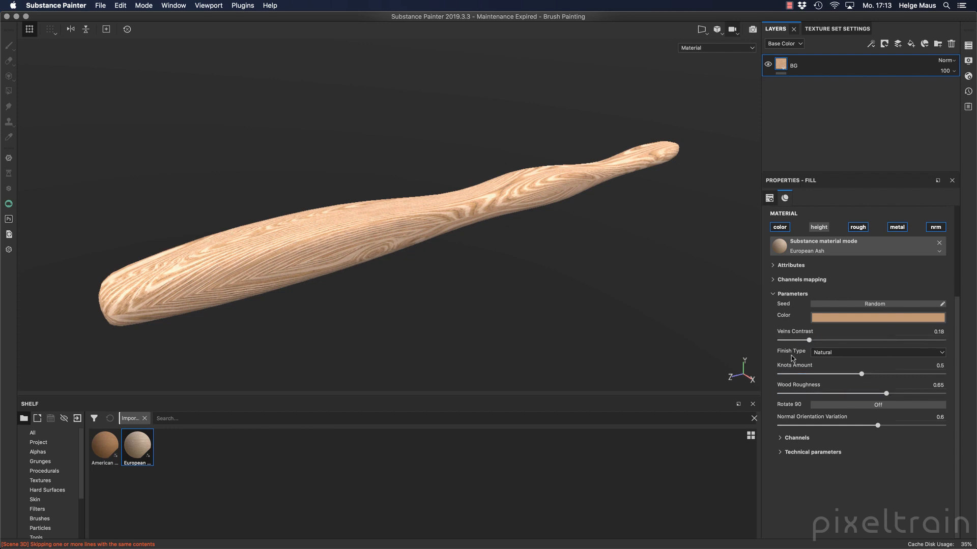
# Step: Try the Old, Matte Varnish and Ceruse finish types on the European Ash, and return it to Natural
pyautogui.click(862, 353)
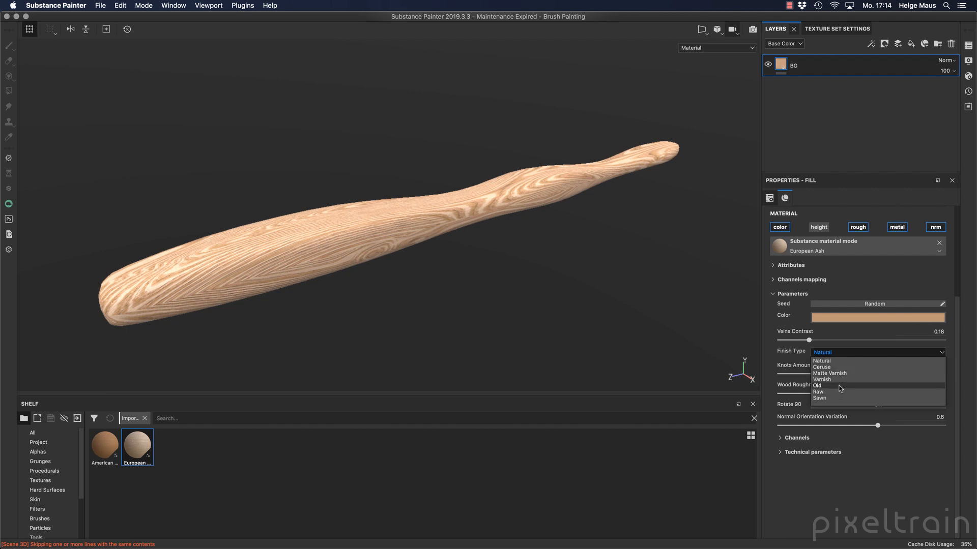
pyautogui.click(838, 386)
pyautogui.click(842, 353)
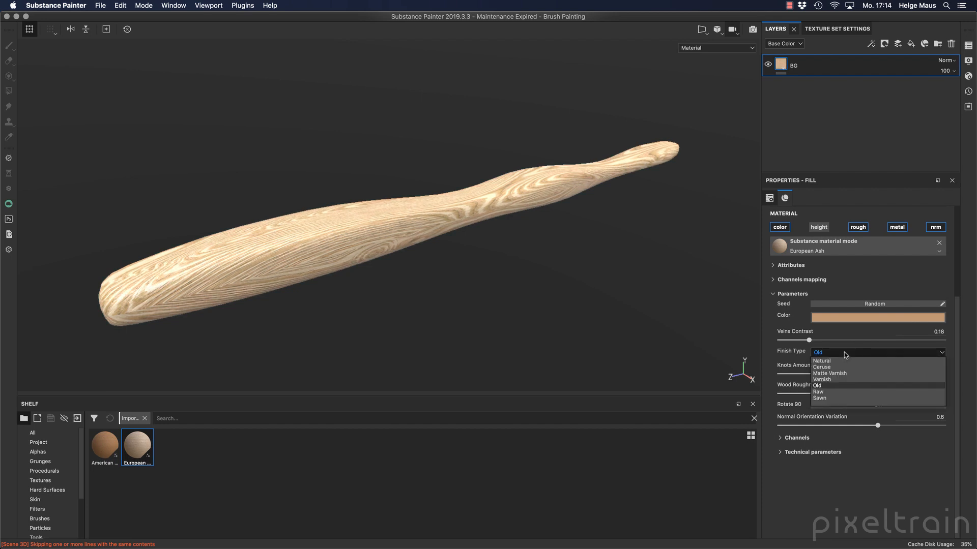
pyautogui.click(845, 373)
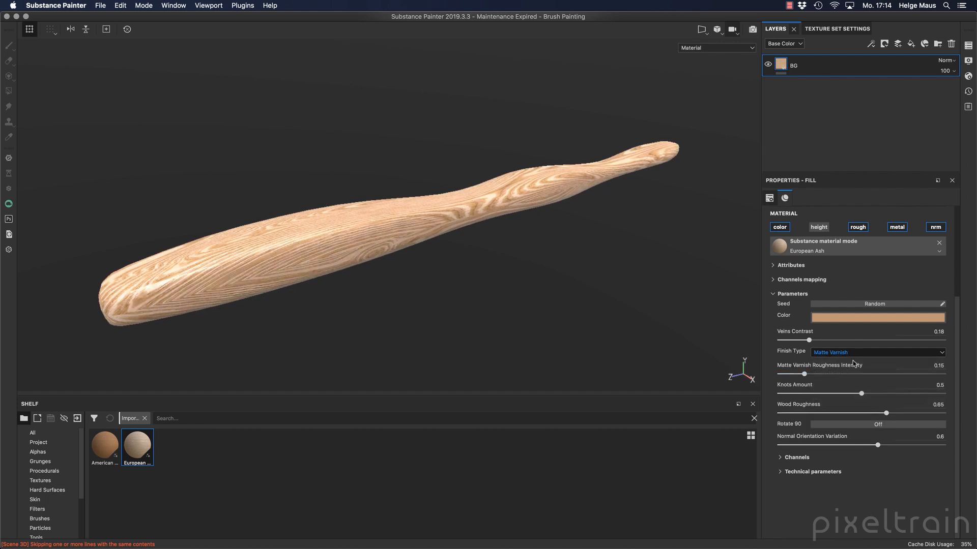
pyautogui.click(857, 353)
pyautogui.click(847, 366)
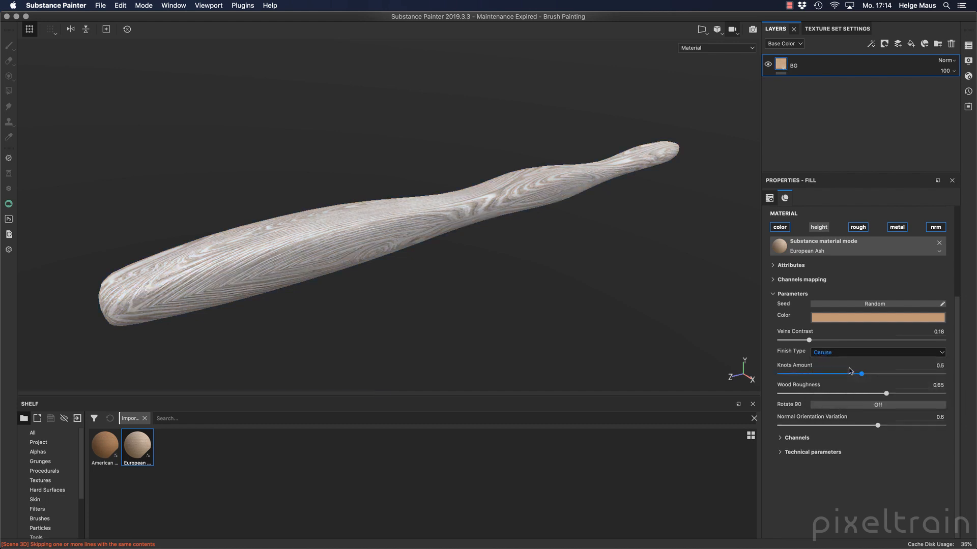
pyautogui.click(865, 356)
pyautogui.click(859, 367)
pyautogui.click(852, 352)
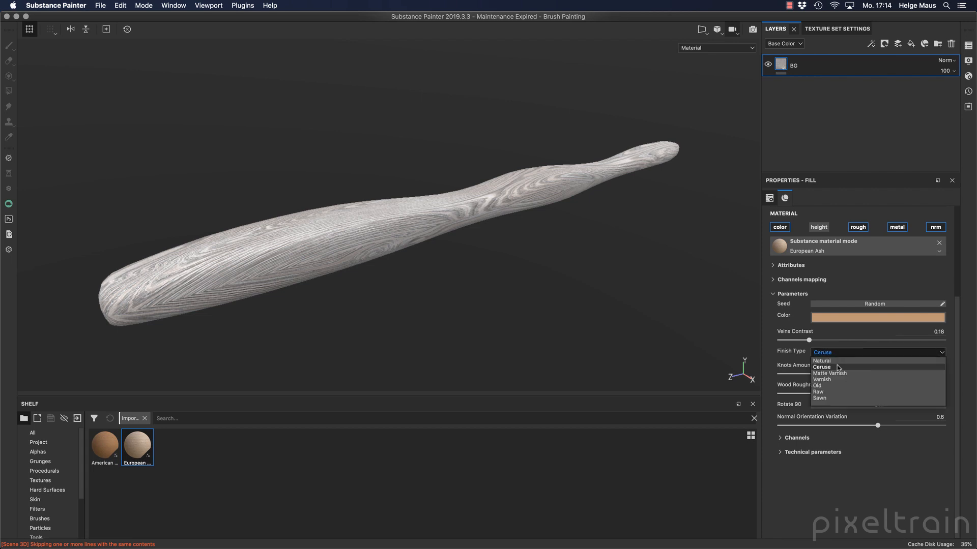
pyautogui.click(841, 364)
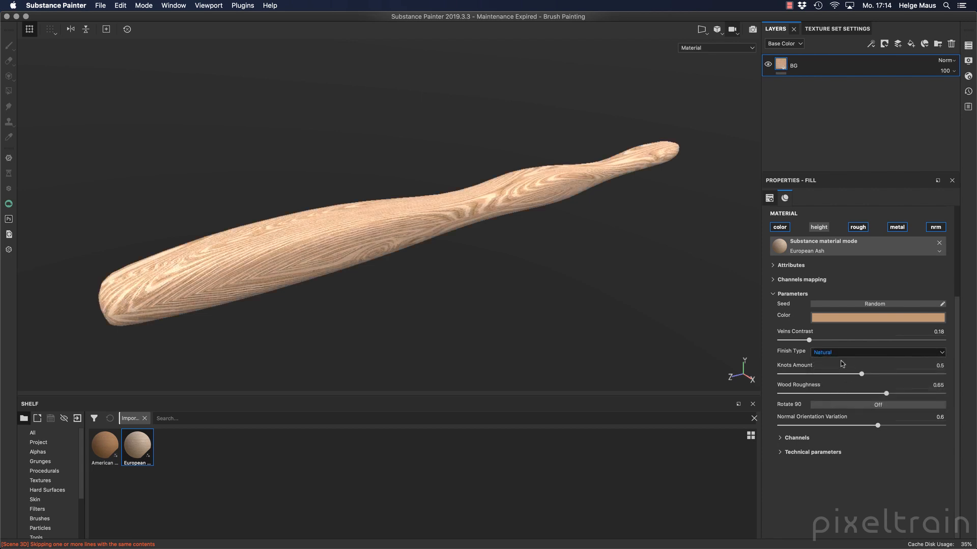
# Step: Replace the BG layer's material with American Chestnut and lower its color saturation to 0.281
pyautogui.click(103, 448)
pyautogui.moveTo(102, 451)
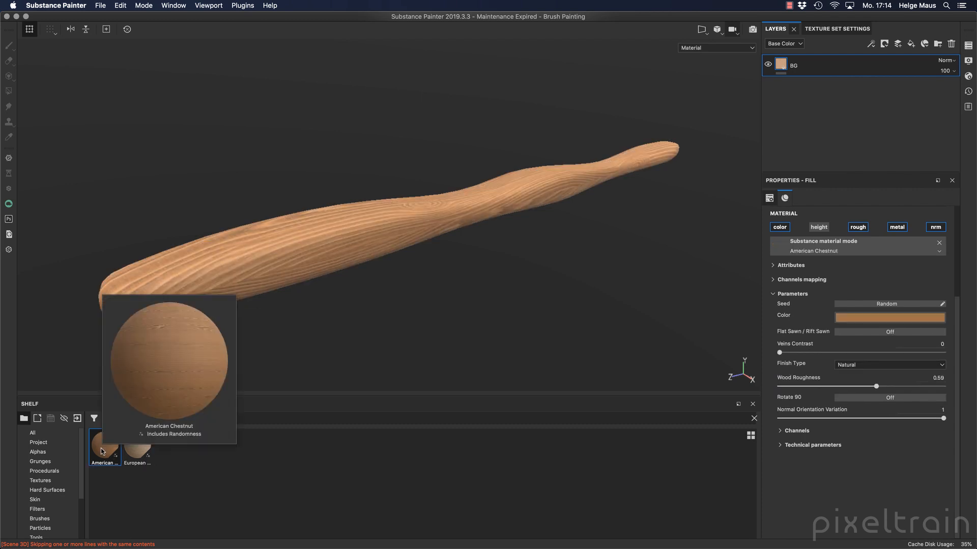
pyautogui.keyDown('alt'); pyautogui.moveTo(468, 247); pyautogui.dragTo(511, 250); pyautogui.keyUp('alt')
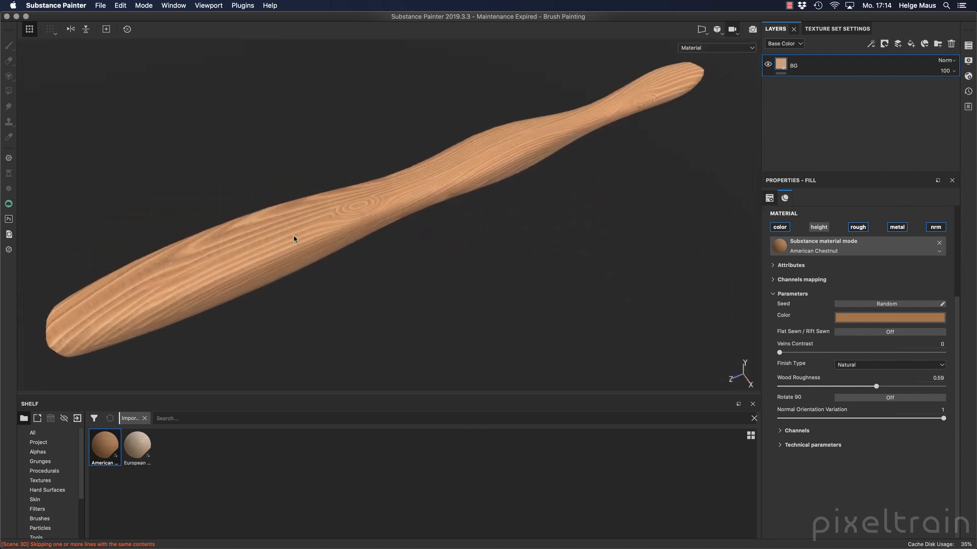
pyautogui.click(907, 319)
pyautogui.moveTo(943, 375); pyautogui.dragTo(943, 395)
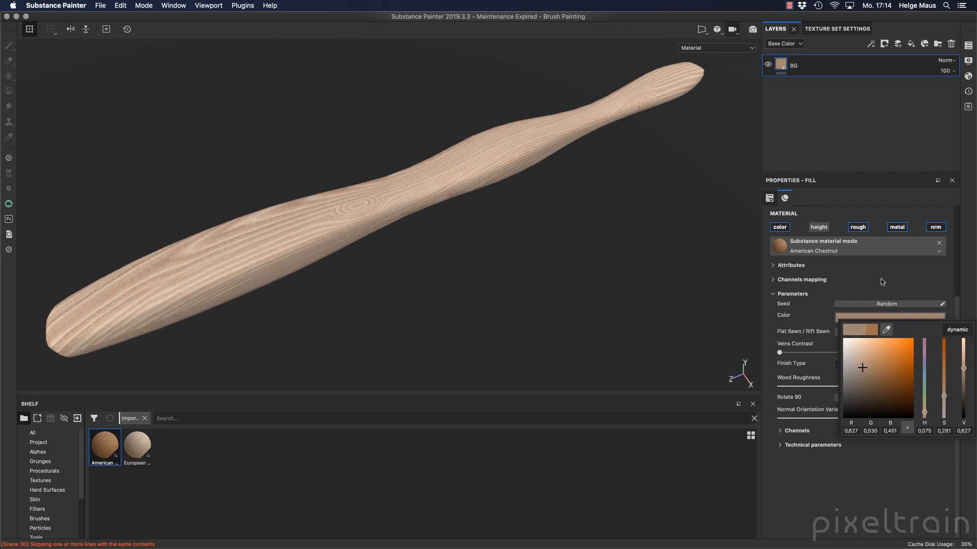
pyautogui.click(878, 276)
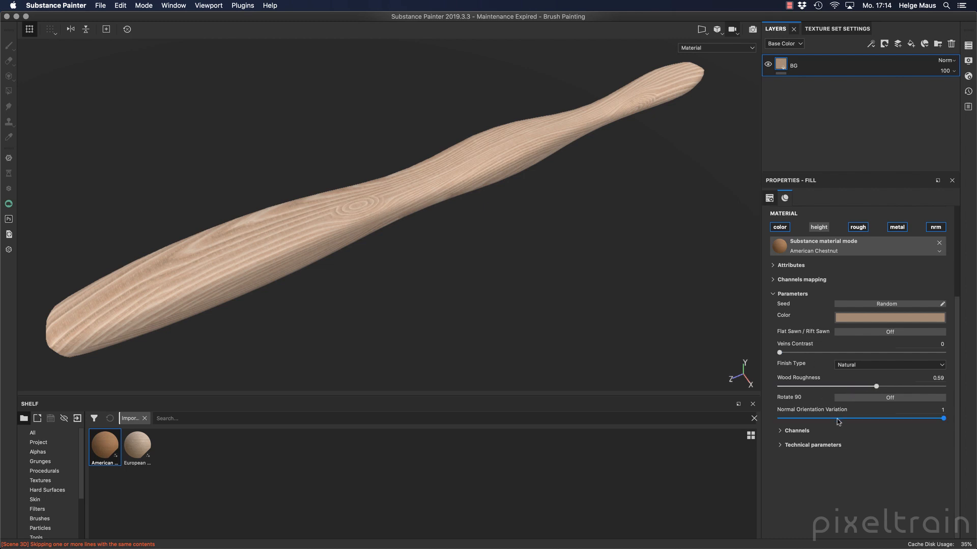
pyautogui.keyDown('alt'); pyautogui.moveTo(399, 257); pyautogui.dragTo(466, 229); pyautogui.keyUp('alt')
pyautogui.keyDown('alt'); pyautogui.moveTo(530, 218); pyautogui.dragTo(467, 224, button='middle'); pyautogui.keyUp('alt')
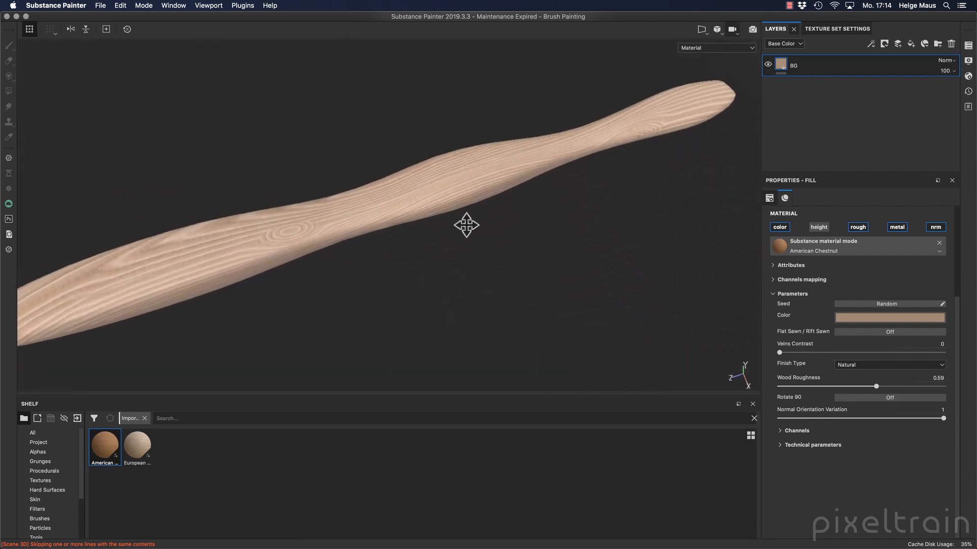
pyautogui.keyDown('alt'); pyautogui.moveTo(467, 224); pyautogui.dragTo(384, 229, button='right'); pyautogui.keyUp('alt')
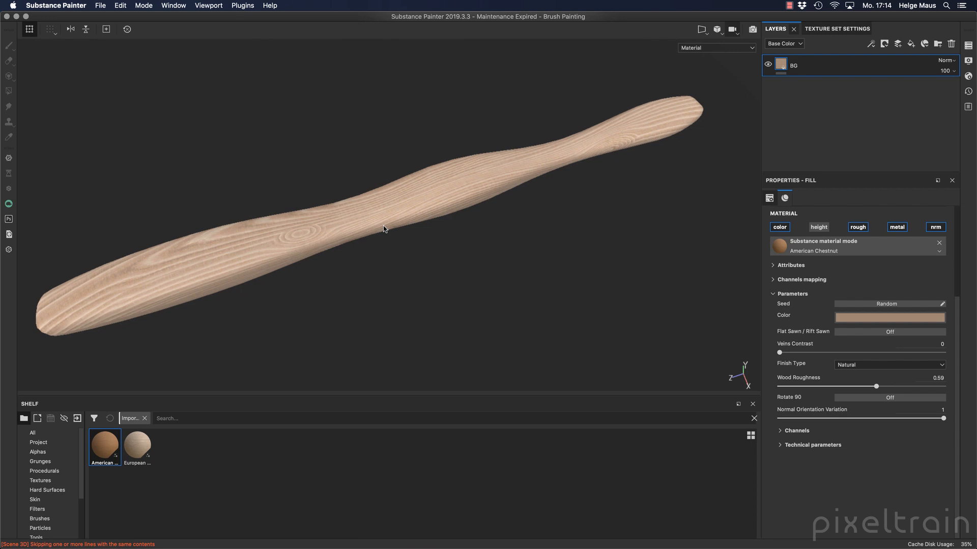
pyautogui.press('f')
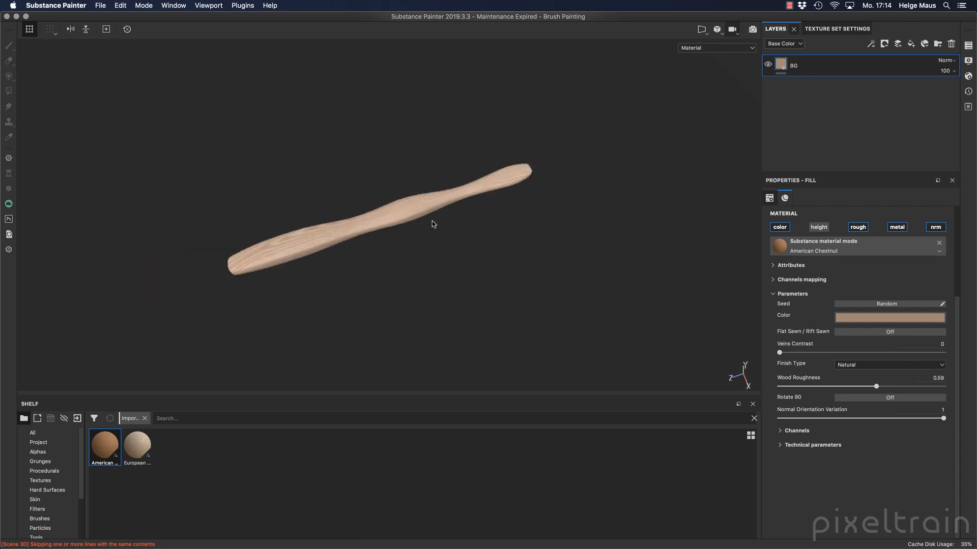
# Step: Examine the chestnut grain on the handle, then show the 3D and 2D views side by side with the BG layer's fill settings
pyautogui.keyDown('alt'); pyautogui.moveTo(381, 238); pyautogui.dragTo(362, 148); pyautogui.keyUp('alt')
pyautogui.keyDown('alt'); pyautogui.moveTo(501, 186); pyautogui.dragTo(607, 193, button='right'); pyautogui.keyUp('alt')
pyautogui.keyDown('alt'); pyautogui.moveTo(239, 215); pyautogui.dragTo(405, 205, button='right'); pyautogui.keyUp('alt')
pyautogui.keyDown('alt'); pyautogui.moveTo(234, 203); pyautogui.dragTo(186, 243); pyautogui.keyUp('alt')
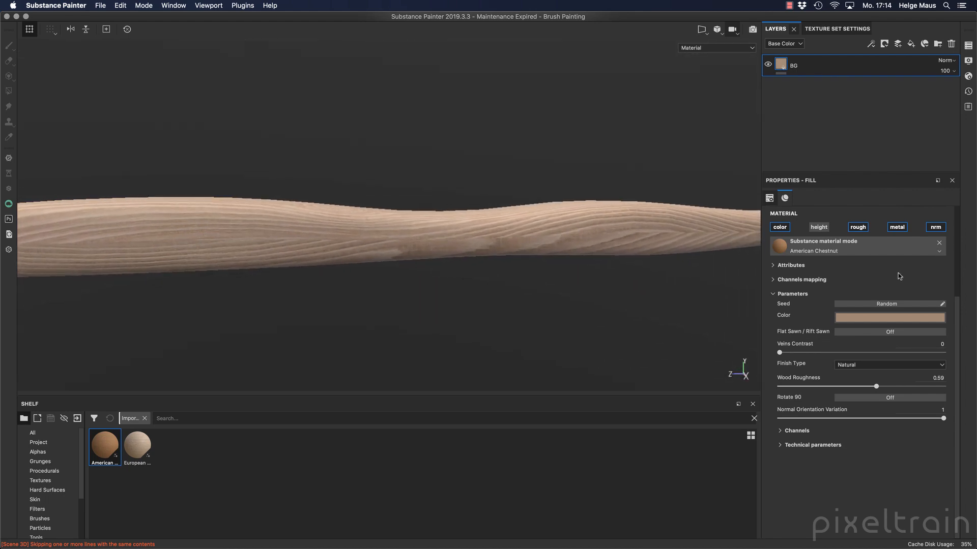
pyautogui.click(769, 198)
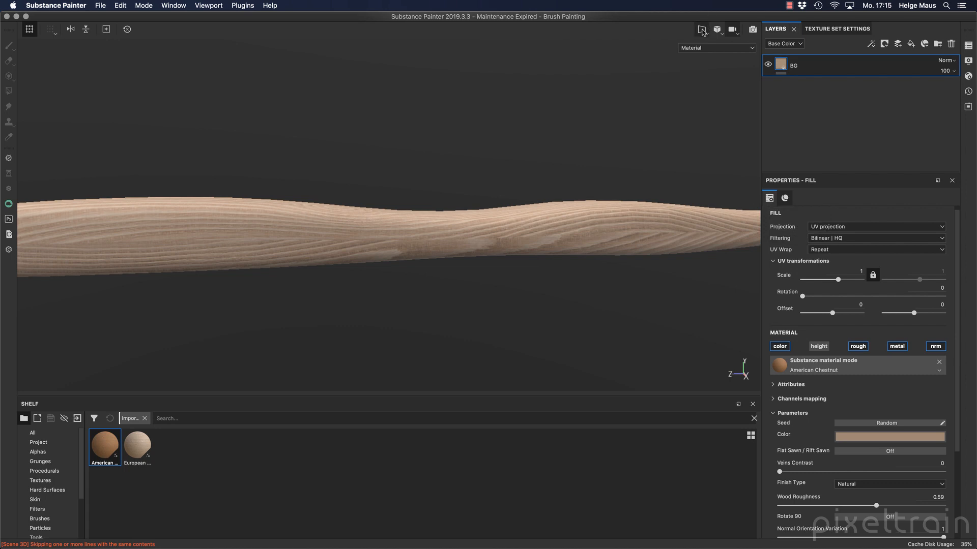
pyautogui.click(702, 31)
pyautogui.click(734, 48)
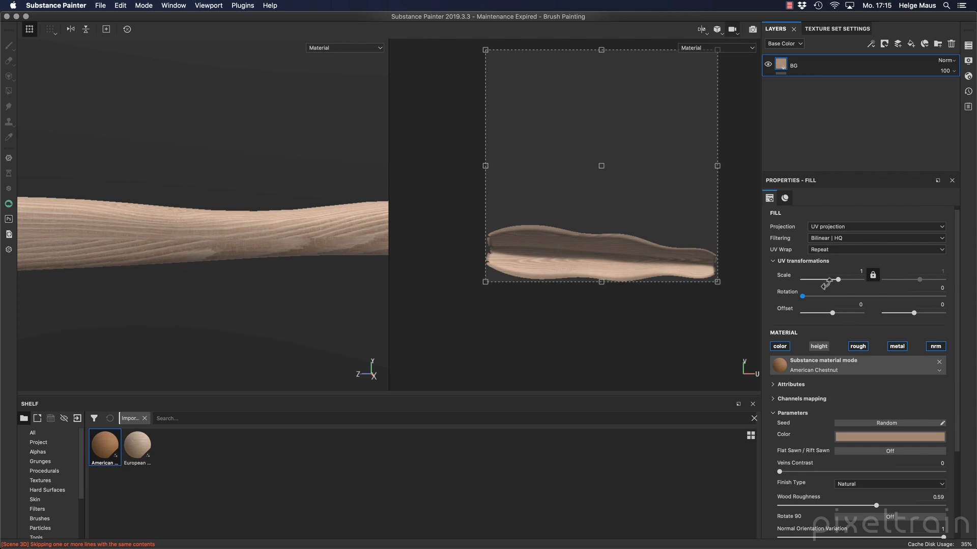
pyautogui.moveTo(608, 334); pyautogui.dragTo(596, 358, button='middle')
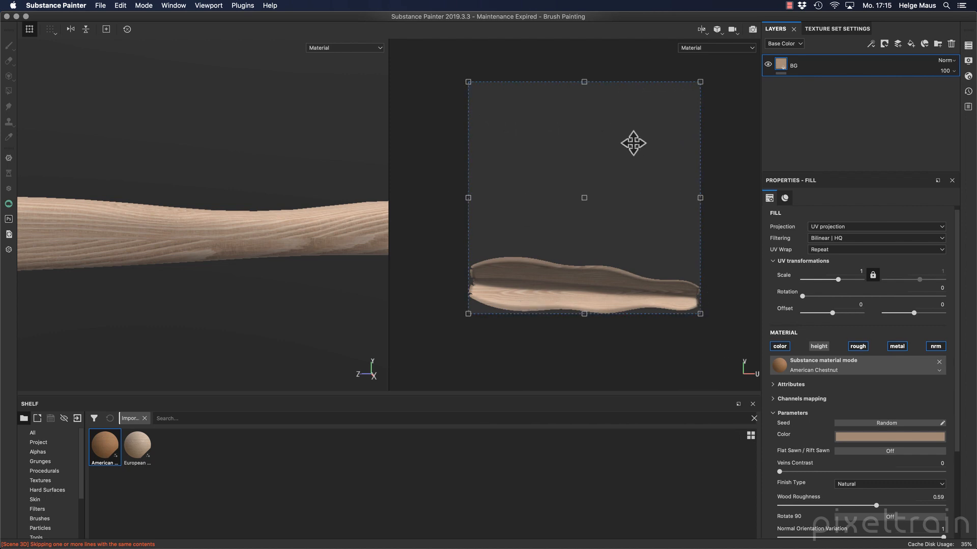
pyautogui.keyDown('alt'); pyautogui.moveTo(338, 212); pyautogui.dragTo(139, 224); pyautogui.keyUp('alt')
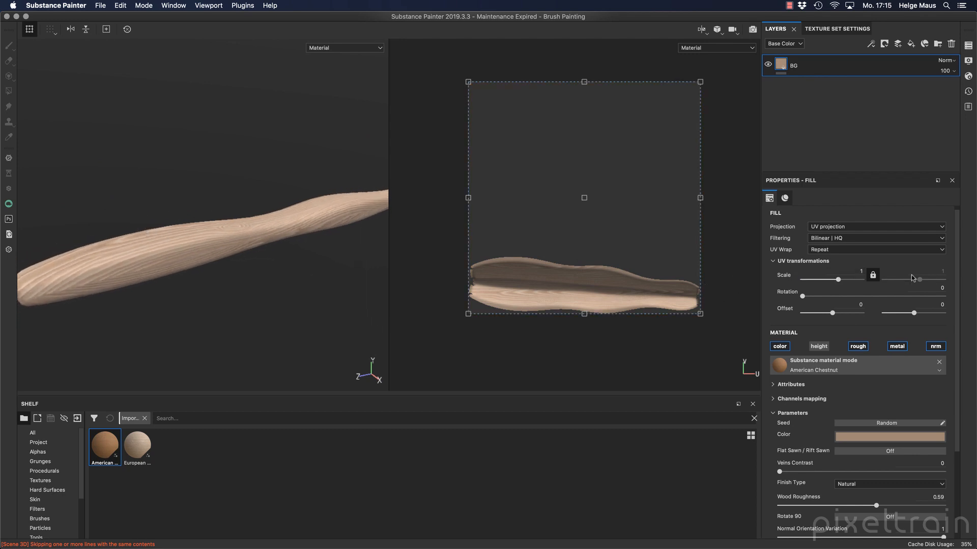
# Step: Try moving, scaling and rotating the BG layer's UV projection, and reset its transformation
pyautogui.moveTo(803, 296)
pyautogui.mouseDown()
pyautogui.moveTo(820, 296)
pyautogui.moveTo(792, 297)
pyautogui.mouseUp()
pyautogui.moveTo(585, 200)
pyautogui.mouseDown()
pyautogui.moveTo(618, 203)
pyautogui.moveTo(576, 194)
pyautogui.mouseUp()
pyautogui.moveTo(699, 198)
pyautogui.mouseDown()
pyautogui.moveTo(677, 200)
pyautogui.moveTo(707, 200)
pyautogui.mouseUp()
pyautogui.moveTo(711, 76); pyautogui.dragTo(725, 105)
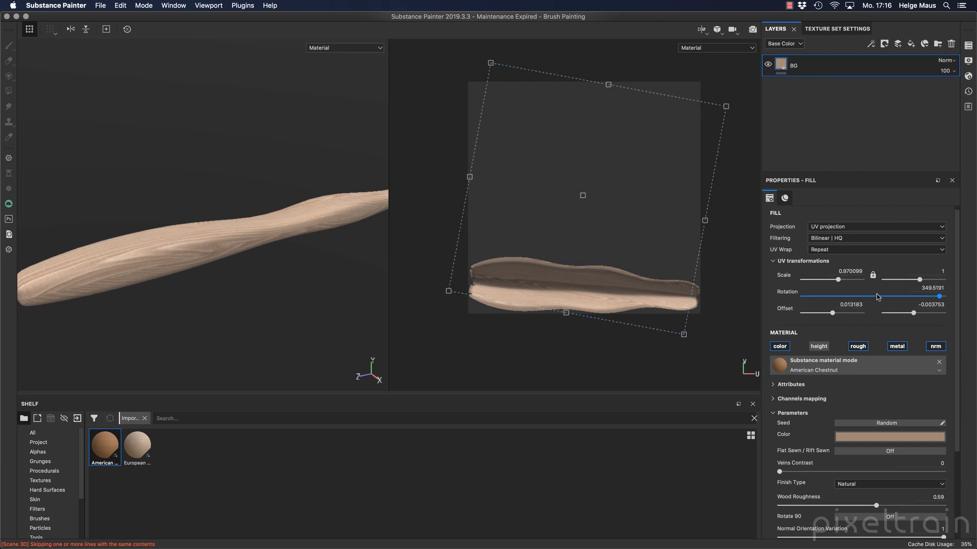
pyautogui.click(127, 30)
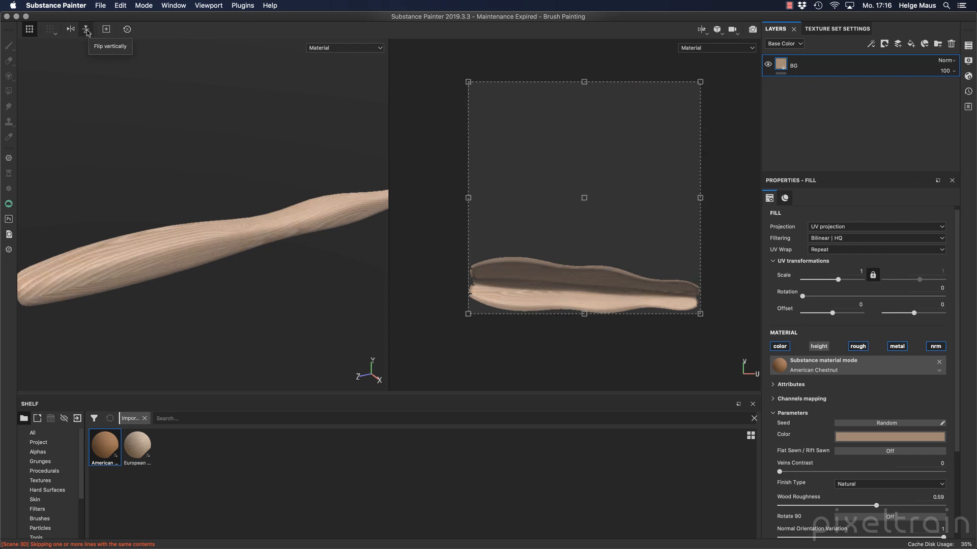
pyautogui.click(107, 31)
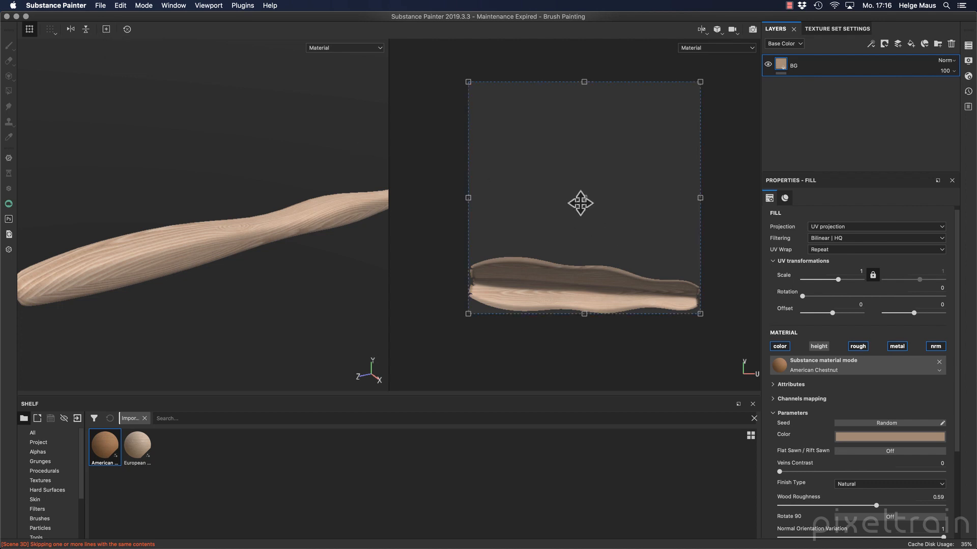
pyautogui.click(51, 29)
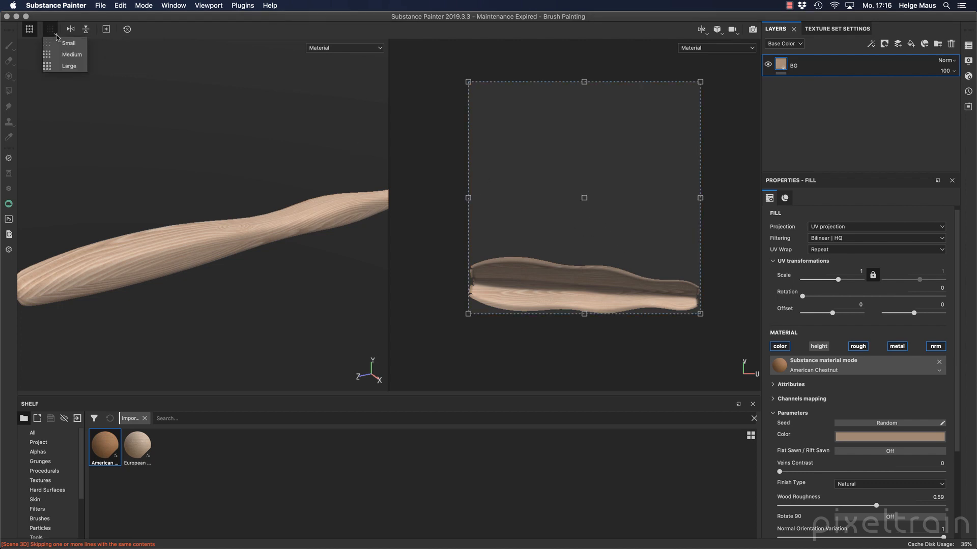
pyautogui.click(207, 21)
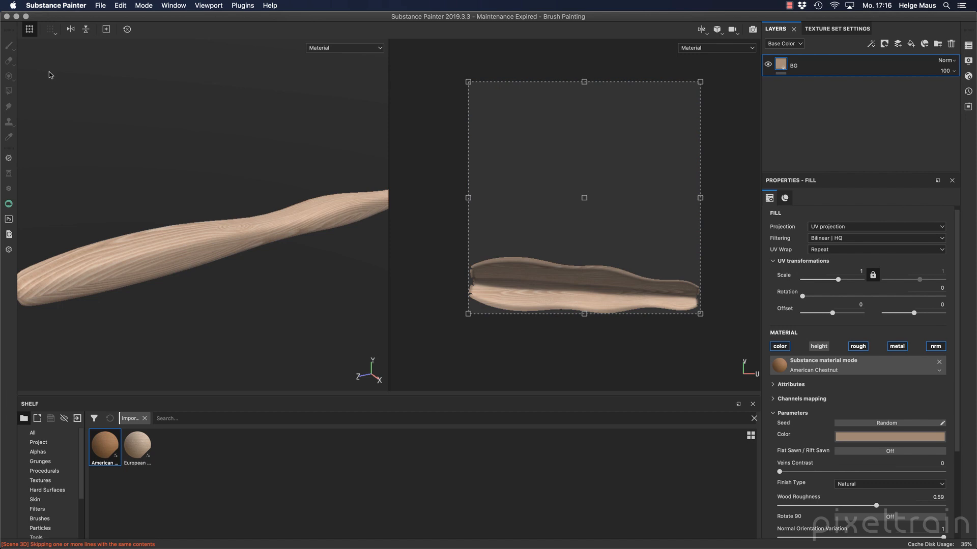
pyautogui.click(29, 31)
# Step: Try the Planar projection and the Spherical projection on the BG fill layer and check the grain on the handle
pyautogui.keyDown('alt'); pyautogui.moveTo(289, 259); pyautogui.dragTo(192, 243); pyautogui.keyUp('alt')
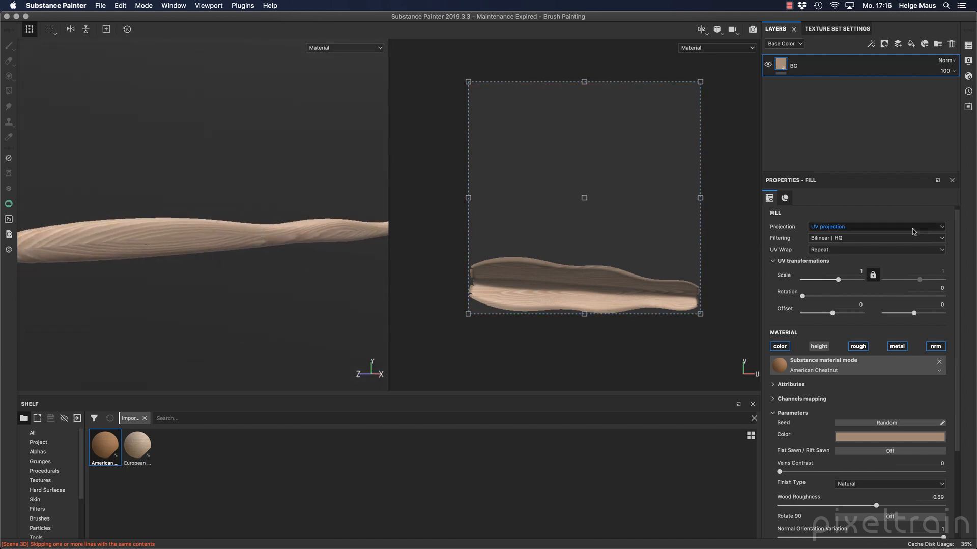
pyautogui.click(941, 227)
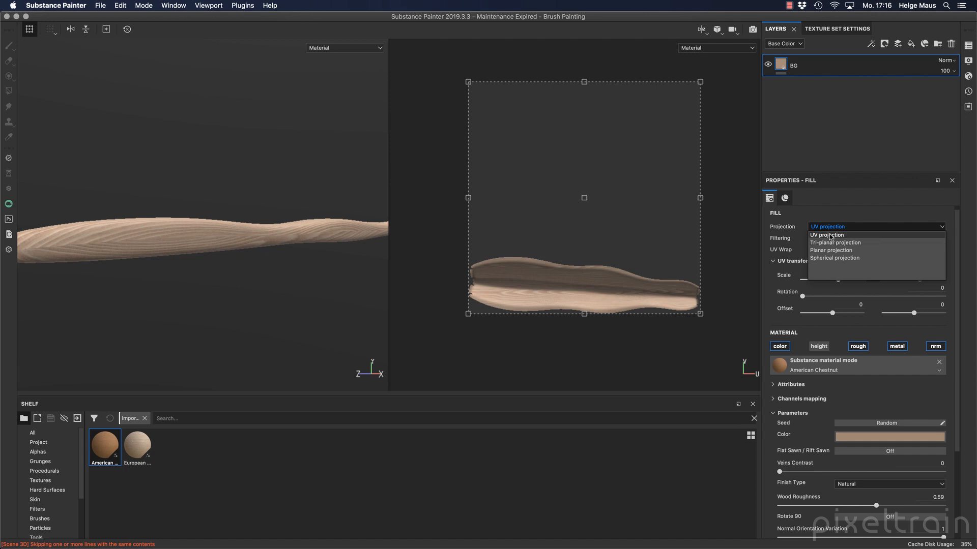
pyautogui.click(838, 251)
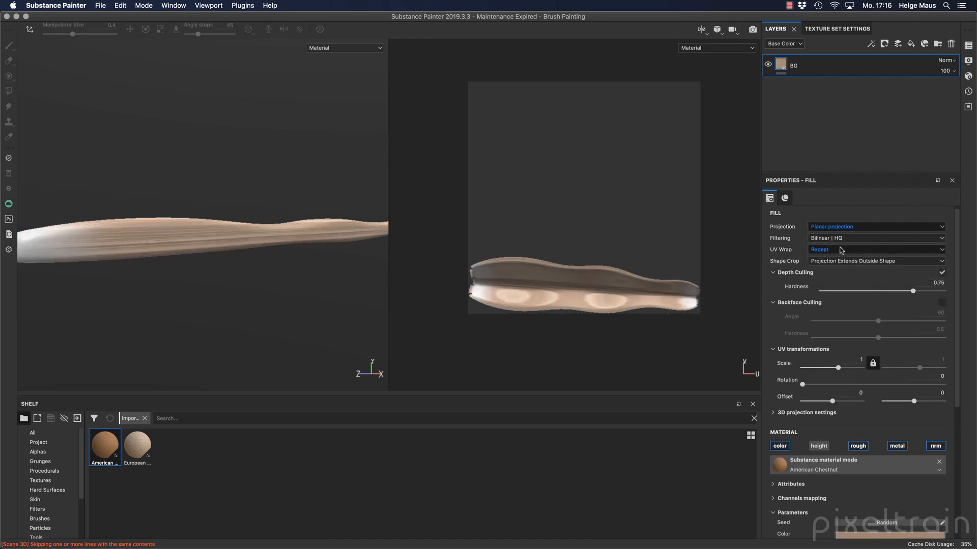
pyautogui.moveTo(225, 239)
pyautogui.keyDown('alt'); pyautogui.mouseDown()
pyautogui.moveTo(234, 285)
pyautogui.moveTo(371, 239)
pyautogui.moveTo(332, 197)
pyautogui.moveTo(229, 220)
pyautogui.mouseUp(); pyautogui.keyUp('alt')
pyautogui.click(863, 227)
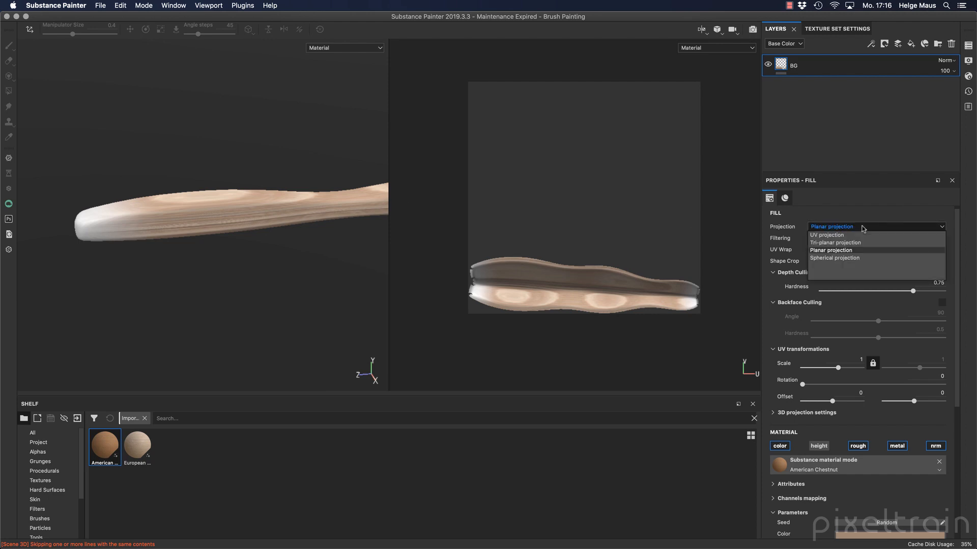
pyautogui.click(846, 258)
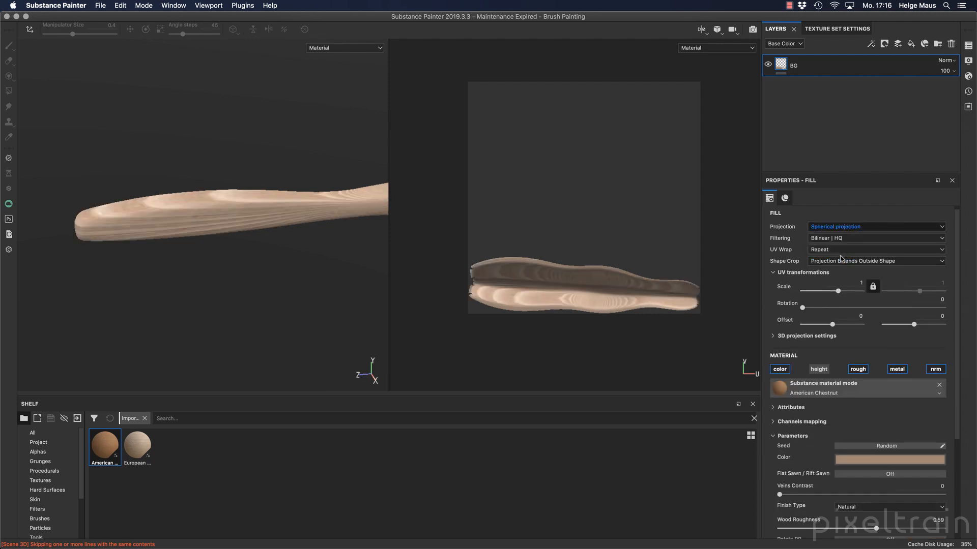
pyautogui.moveTo(312, 246)
pyautogui.keyDown('alt'); pyautogui.mouseDown()
pyautogui.moveTo(381, 298)
pyautogui.moveTo(338, 227)
pyautogui.moveTo(270, 246)
pyautogui.moveTo(356, 245)
pyautogui.mouseUp(); pyautogui.keyUp('alt')
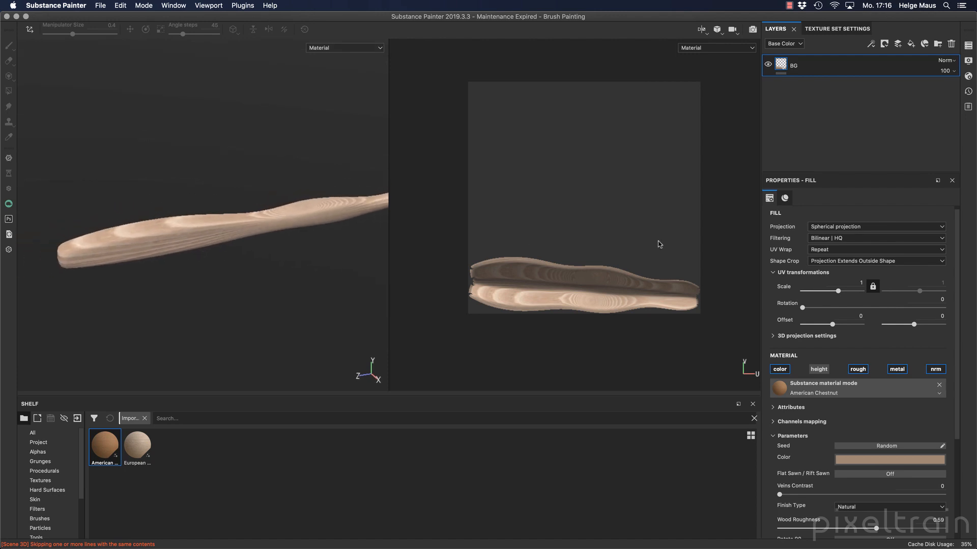
# Step: Set the BG layer's projection to Tri-planar projection with a Hardness of 1
pyautogui.click(834, 226)
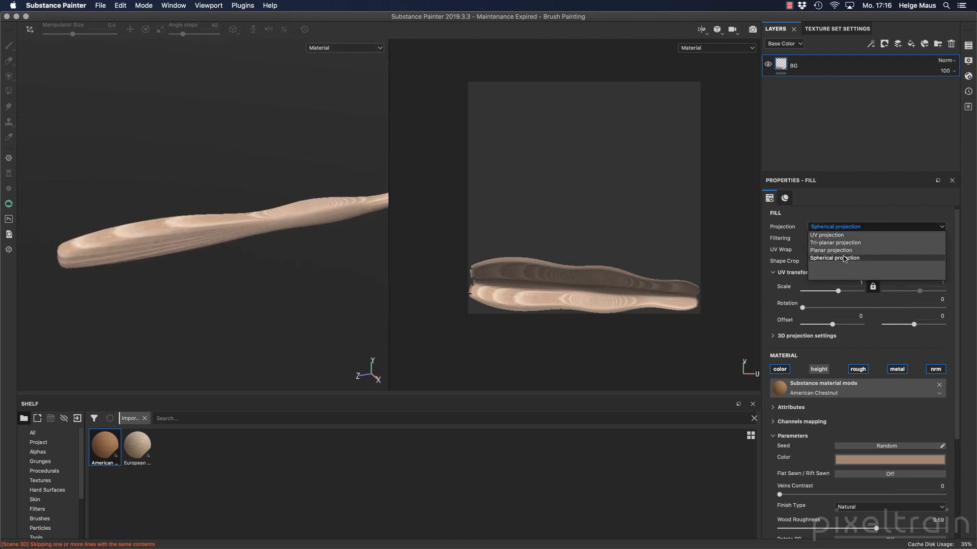
pyautogui.click(834, 242)
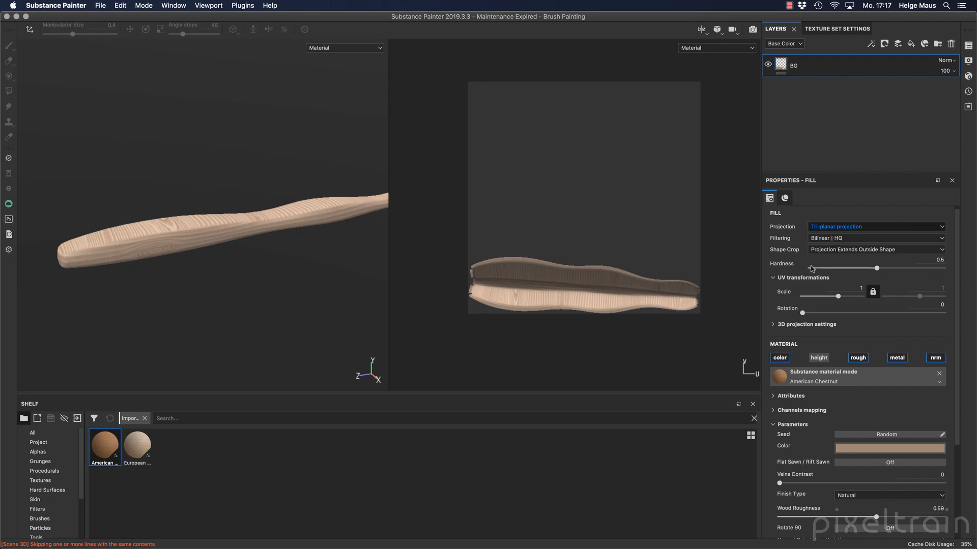
pyautogui.moveTo(877, 271); pyautogui.dragTo(957, 272)
# Step: Show only the 3D view and examine the tri-planar wood grain around the handle's thick end
pyautogui.click(702, 32)
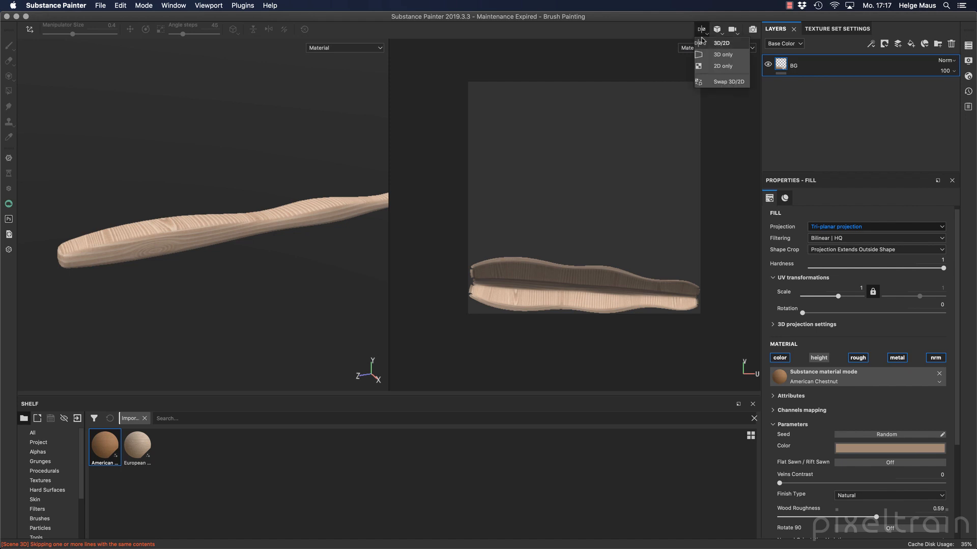
pyautogui.click(722, 55)
pyautogui.keyDown('alt'); pyautogui.moveTo(289, 278); pyautogui.dragTo(529, 220); pyautogui.keyUp('alt')
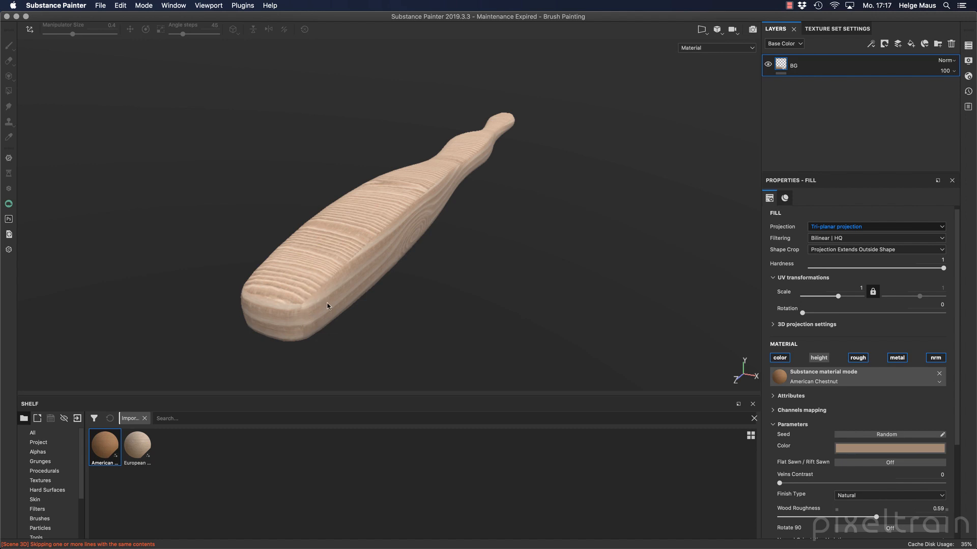
pyautogui.keyDown('alt'); pyautogui.moveTo(327, 306); pyautogui.dragTo(579, 233, button='right'); pyautogui.keyUp('alt')
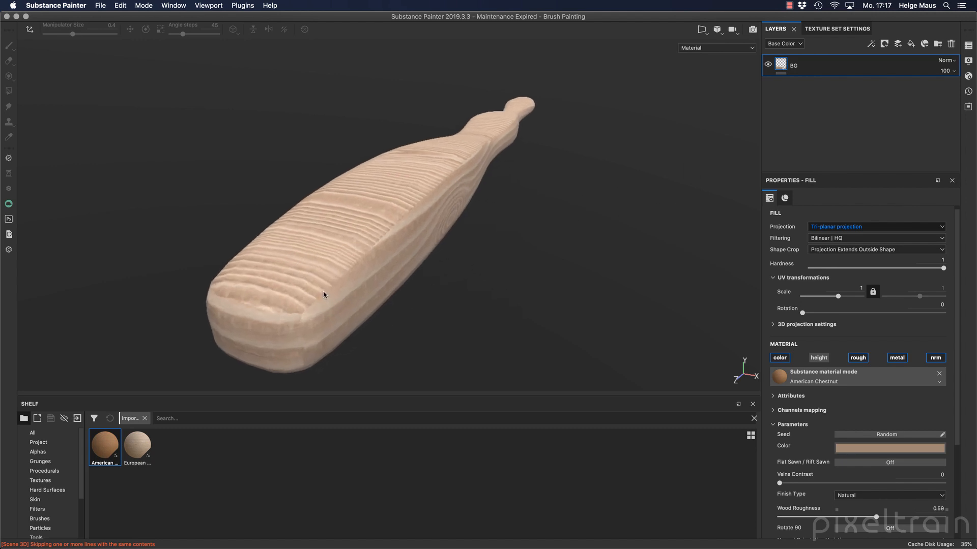
pyautogui.keyDown('alt'); pyautogui.moveTo(340, 299); pyautogui.dragTo(238, 268); pyautogui.keyUp('alt')
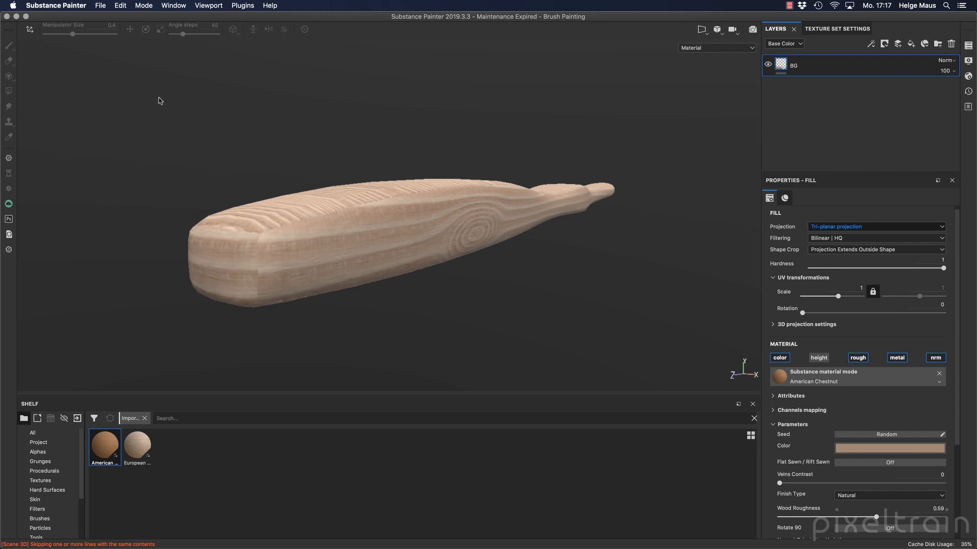
# Step: Show the projection manipulator and rotate the tri-planar projection so the wood grain runs along the handle's length
pyautogui.click(29, 29)
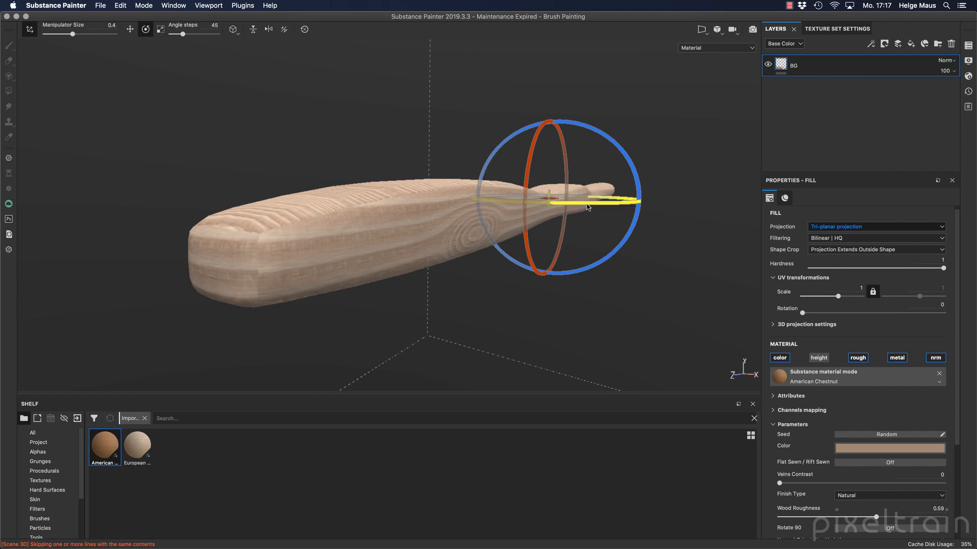
pyautogui.moveTo(609, 204)
pyautogui.mouseDown()
pyautogui.moveTo(621, 202)
pyautogui.moveTo(602, 205)
pyautogui.mouseUp()
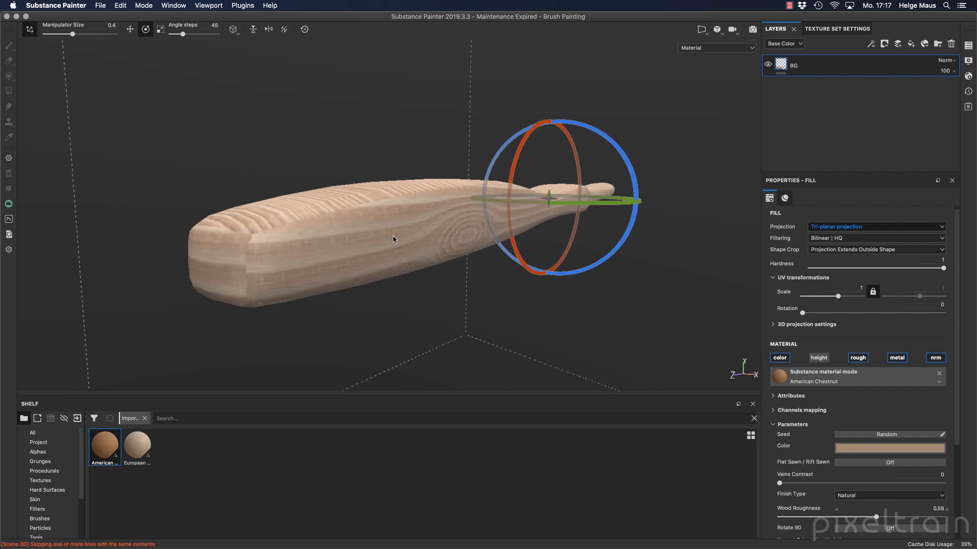
pyautogui.keyDown('alt'); pyautogui.moveTo(349, 215); pyautogui.dragTo(456, 163); pyautogui.keyUp('alt')
pyautogui.keyDown('alt'); pyautogui.moveTo(456, 163); pyautogui.dragTo(397, 201, button='right'); pyautogui.keyUp('alt')
pyautogui.keyDown('alt'); pyautogui.moveTo(486, 186); pyautogui.dragTo(439, 281, button='middle'); pyautogui.keyUp('alt')
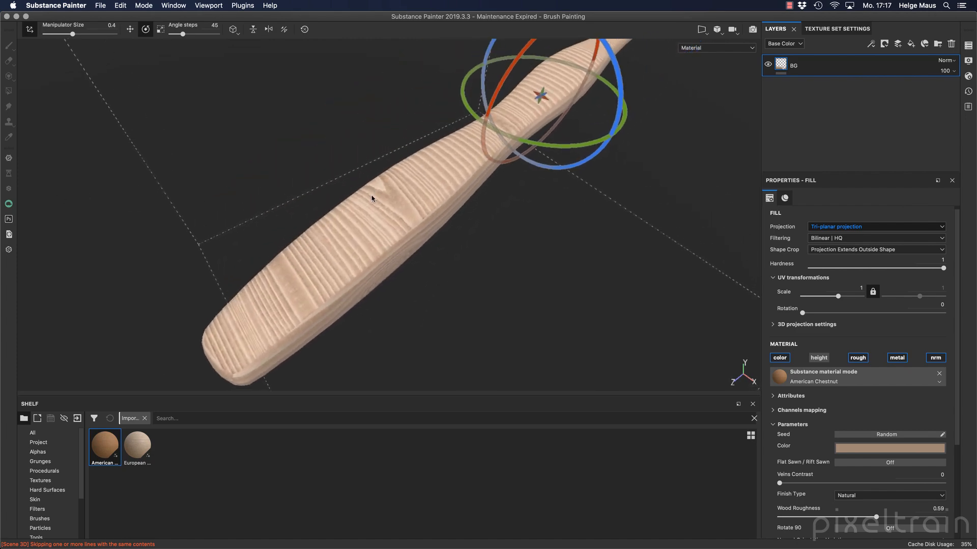
pyautogui.moveTo(578, 148); pyautogui.dragTo(451, 144)
pyautogui.keyDown('alt'); pyautogui.moveTo(562, 207); pyautogui.dragTo(375, 245, button='right'); pyautogui.keyUp('alt')
pyautogui.keyDown('alt'); pyautogui.moveTo(375, 245); pyautogui.dragTo(491, 213); pyautogui.keyUp('alt')
pyautogui.moveTo(405, 236); pyautogui.dragTo(323, 304)
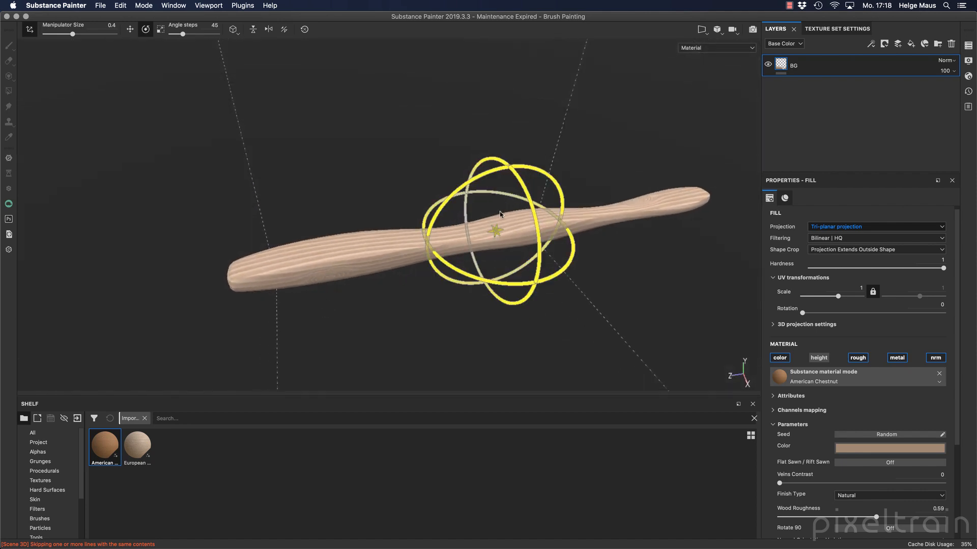
pyautogui.keyDown('alt'); pyautogui.moveTo(500, 215); pyautogui.dragTo(334, 293); pyautogui.keyUp('alt')
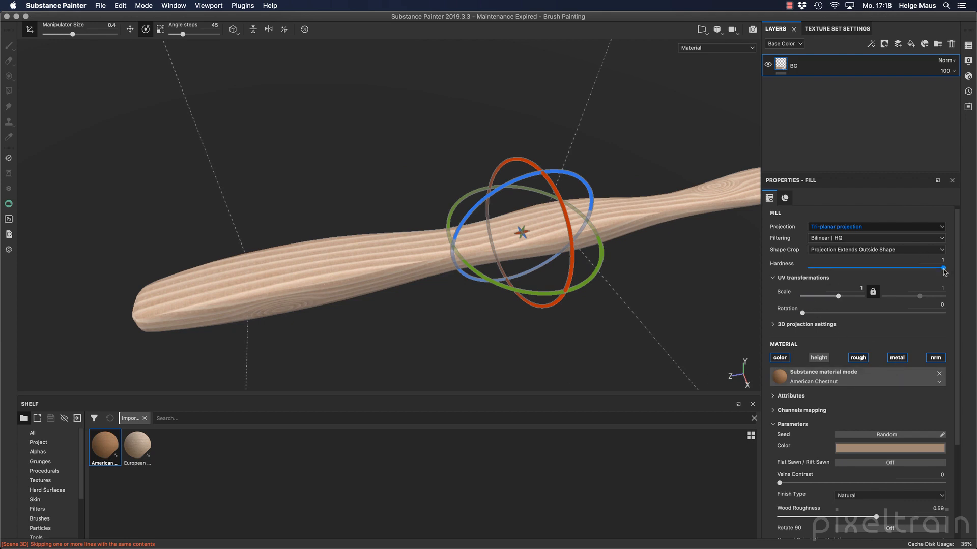
# Step: Lower the tri-planar projection's Hardness to 0.22 to soften the blend between the projected sides, checking the handle's edges
pyautogui.moveTo(944, 270); pyautogui.dragTo(882, 270)
pyautogui.keyDown('alt'); pyautogui.moveTo(209, 281); pyautogui.dragTo(528, 262, button='right'); pyautogui.keyUp('alt')
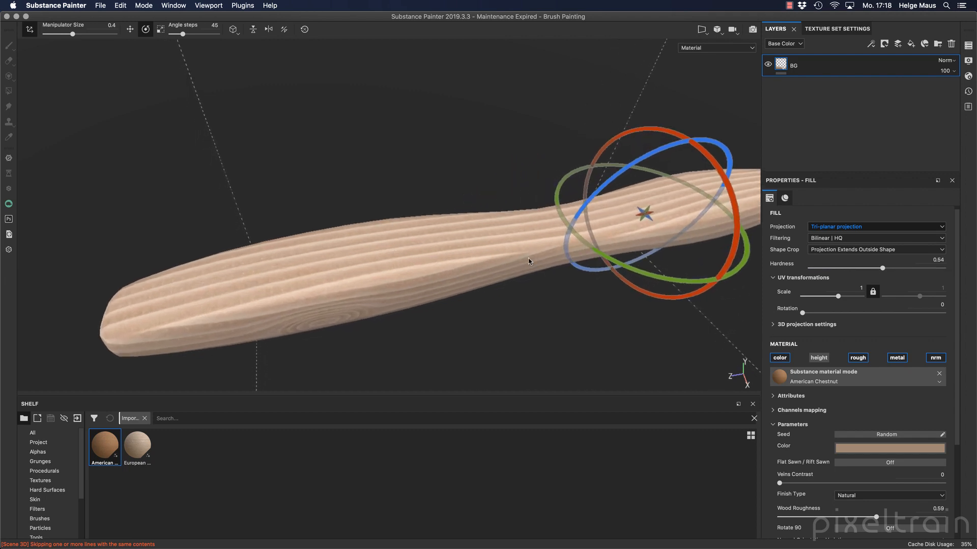
pyautogui.keyDown('alt'); pyautogui.moveTo(528, 262); pyautogui.dragTo(357, 286); pyautogui.keyUp('alt')
pyautogui.keyDown('alt'); pyautogui.moveTo(357, 287); pyautogui.dragTo(433, 283, button='right'); pyautogui.keyUp('alt')
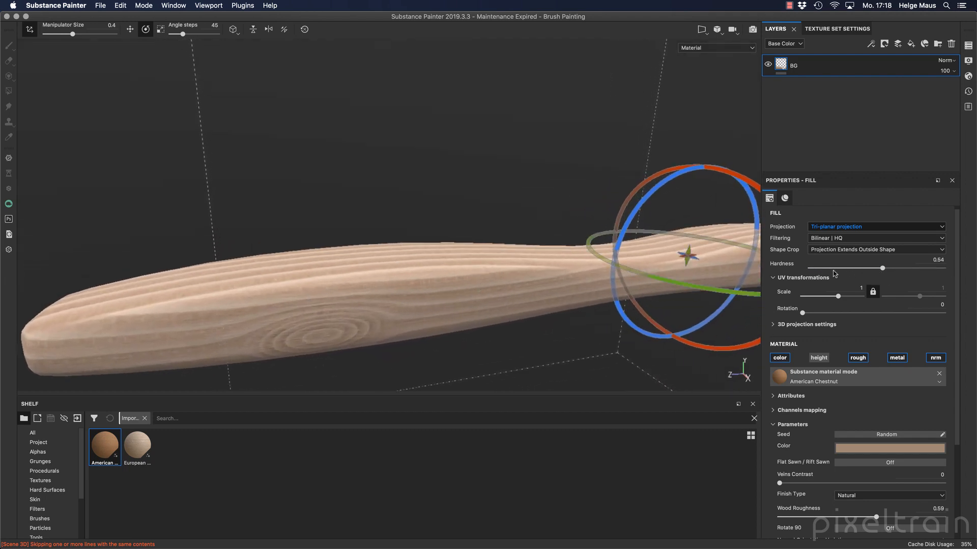
pyautogui.moveTo(879, 268); pyautogui.dragTo(839, 268)
pyautogui.keyDown('alt'); pyautogui.moveTo(476, 310); pyautogui.dragTo(468, 362); pyautogui.keyUp('alt')
pyautogui.keyDown('alt'); pyautogui.moveTo(407, 336); pyautogui.dragTo(254, 328, button='right'); pyautogui.keyUp('alt')
pyautogui.keyDown('alt'); pyautogui.moveTo(352, 334); pyautogui.dragTo(378, 351, button='middle'); pyautogui.keyUp('alt')
pyautogui.keyDown('alt'); pyautogui.moveTo(377, 351); pyautogui.dragTo(593, 106); pyautogui.keyUp('alt')
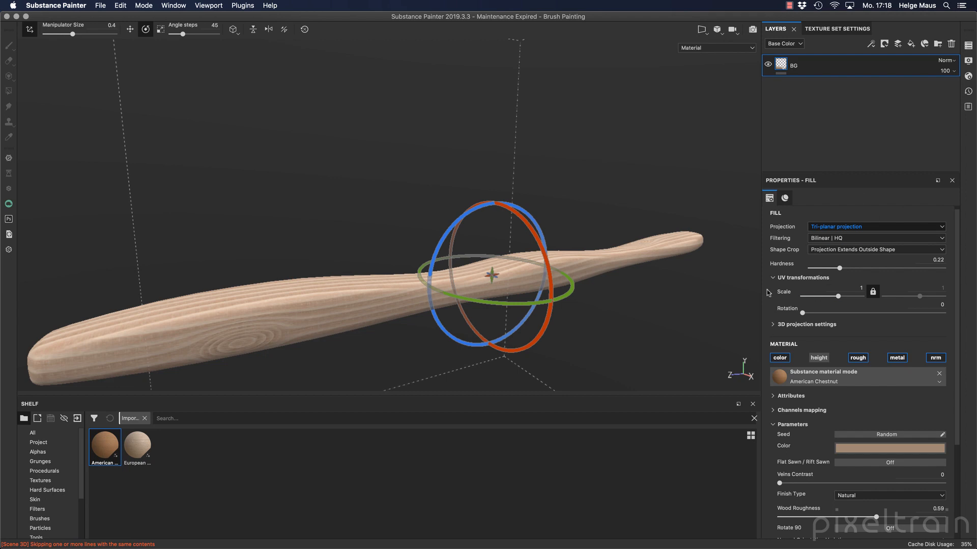
pyautogui.keyDown('alt'); pyautogui.moveTo(756, 269); pyautogui.dragTo(468, 302); pyautogui.keyUp('alt')
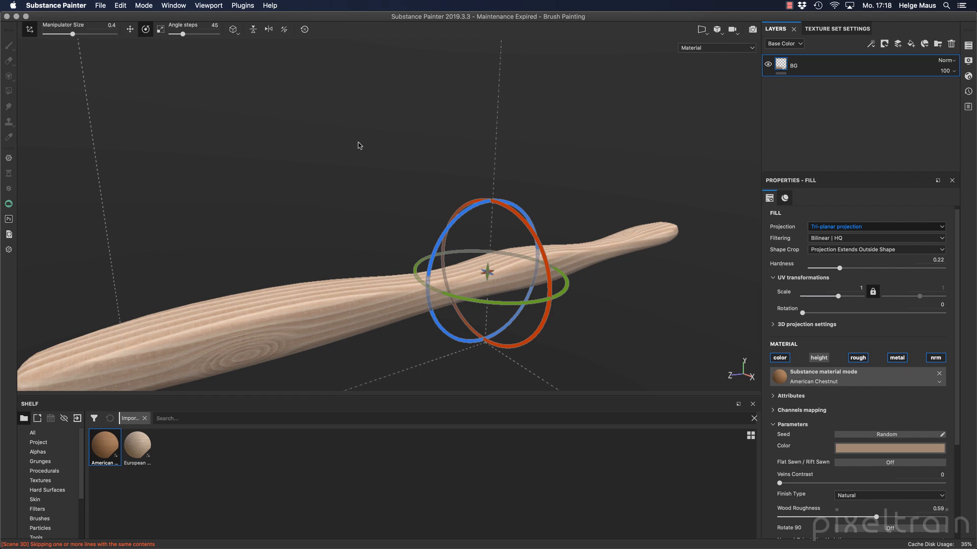
# Step: Cycle through the move, rotate and scale manipulators and scale the tri-planar projection down for a finer wood grain
pyautogui.press('r')
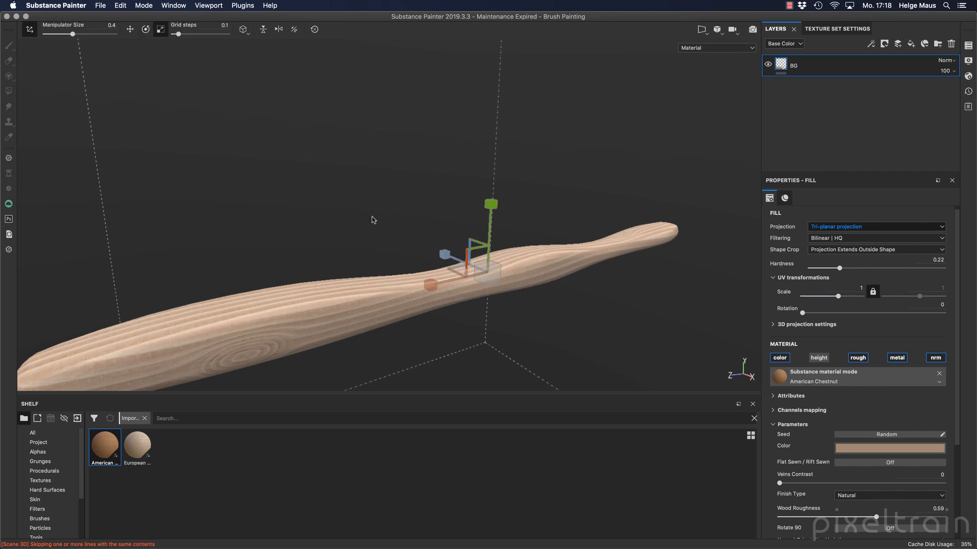
pyautogui.press('e')
pyautogui.press('r')
pyautogui.press('w')
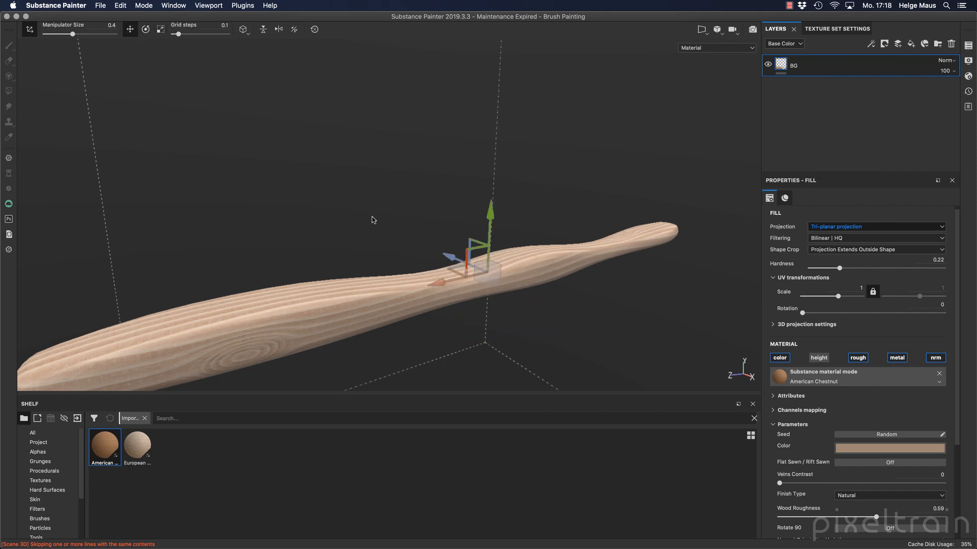
pyautogui.press('e')
pyautogui.press('r')
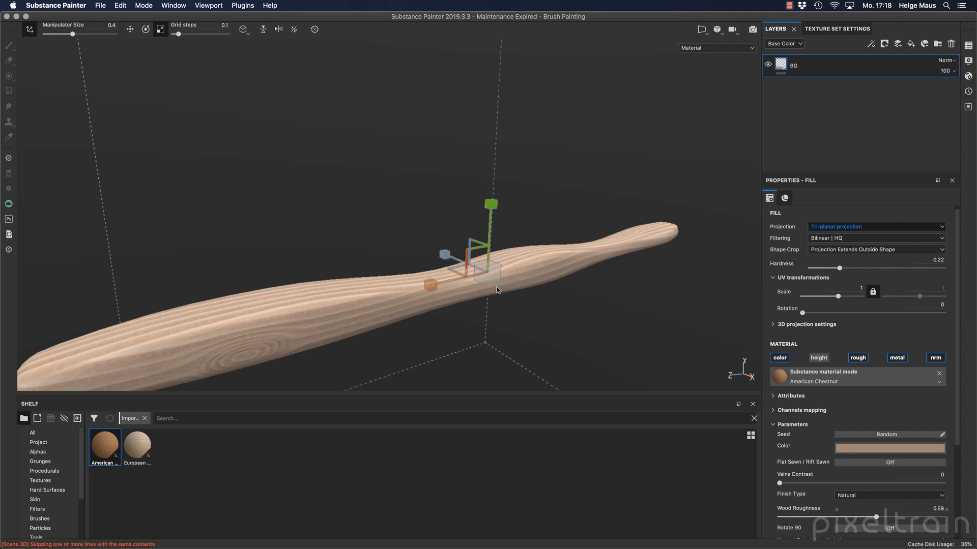
pyautogui.moveTo(463, 284); pyautogui.dragTo(384, 297)
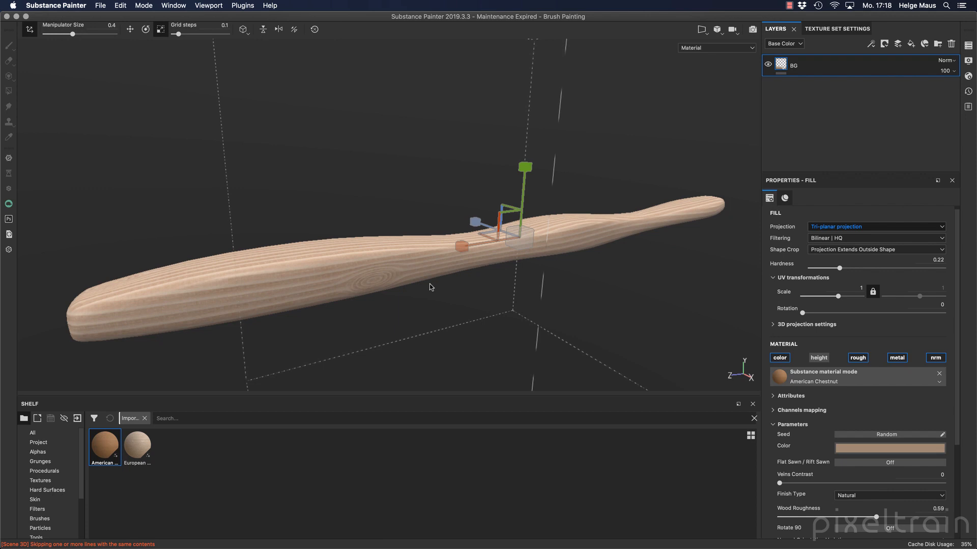
# Step: Move the tri-planar projection along the handle toward its thick end to reposition the wood knot, and hide the projection manipulator
pyautogui.press('w')
pyautogui.moveTo(470, 246); pyautogui.dragTo(360, 256)
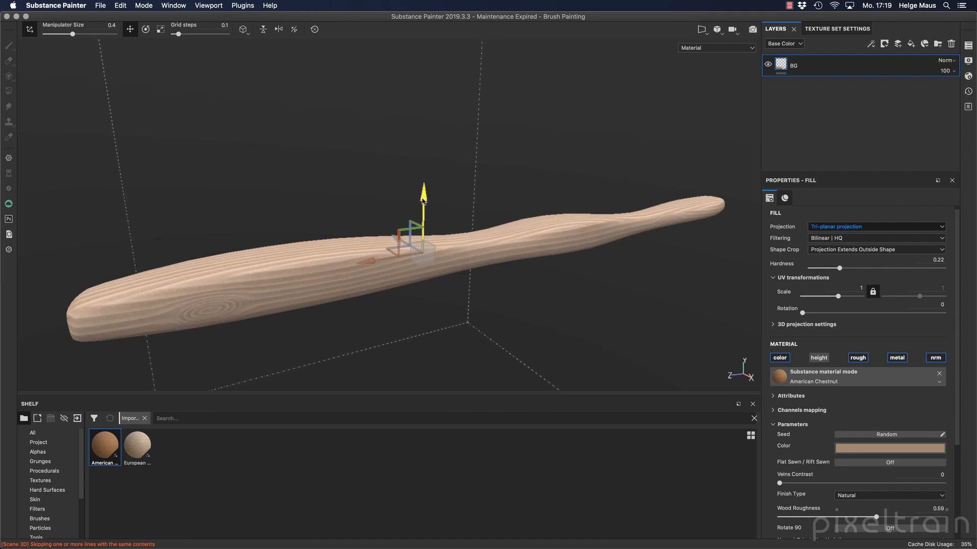
pyautogui.moveTo(424, 201); pyautogui.dragTo(423, 201)
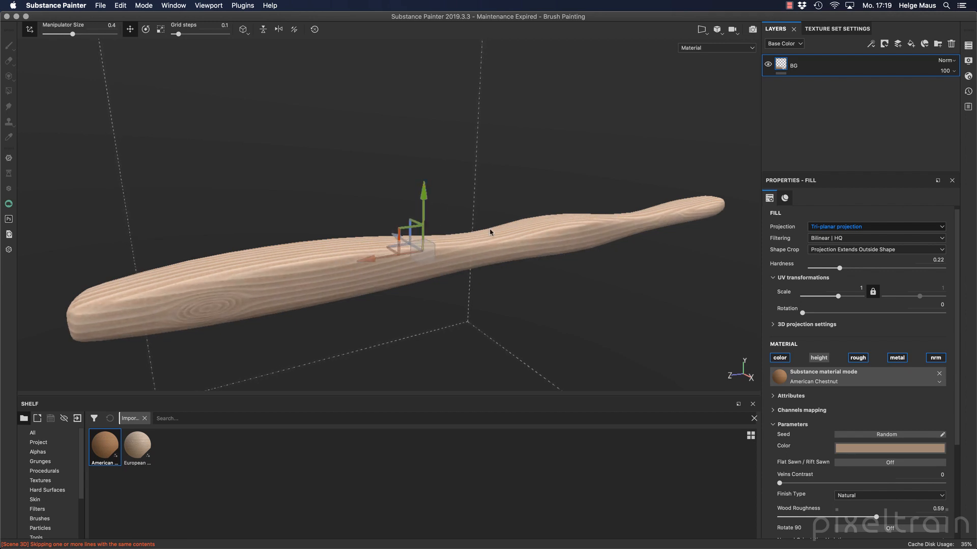
pyautogui.keyDown('alt'); pyautogui.moveTo(492, 229); pyautogui.dragTo(477, 265); pyautogui.keyUp('alt')
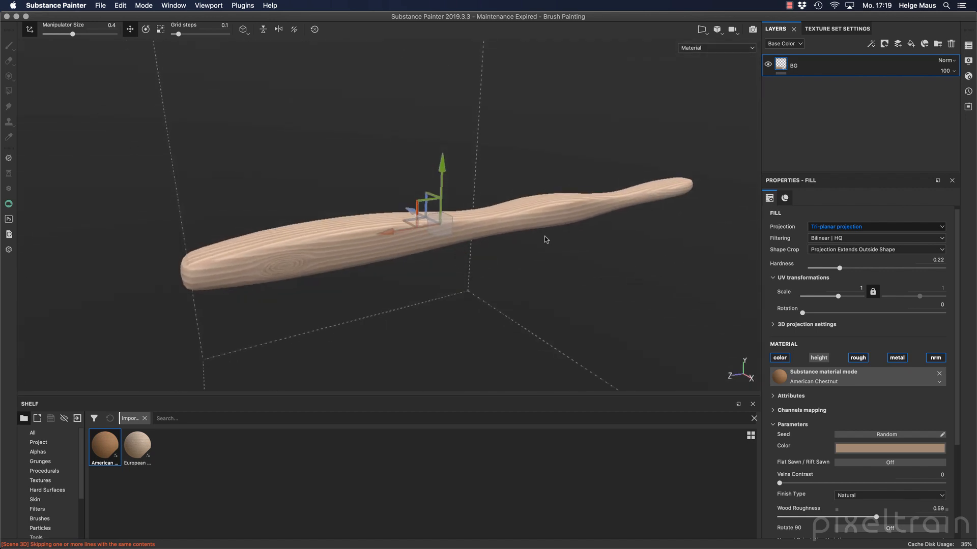
pyautogui.click(29, 30)
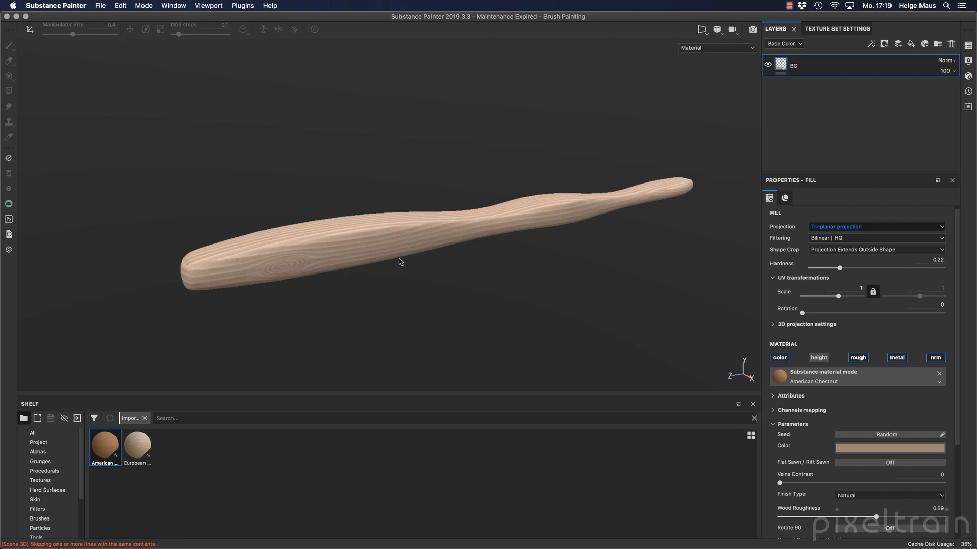
# Step: Enable the height channel in the BG layer's American Chestnut fill material
pyautogui.keyDown('alt'); pyautogui.moveTo(399, 262); pyautogui.dragTo(537, 249); pyautogui.keyUp('alt')
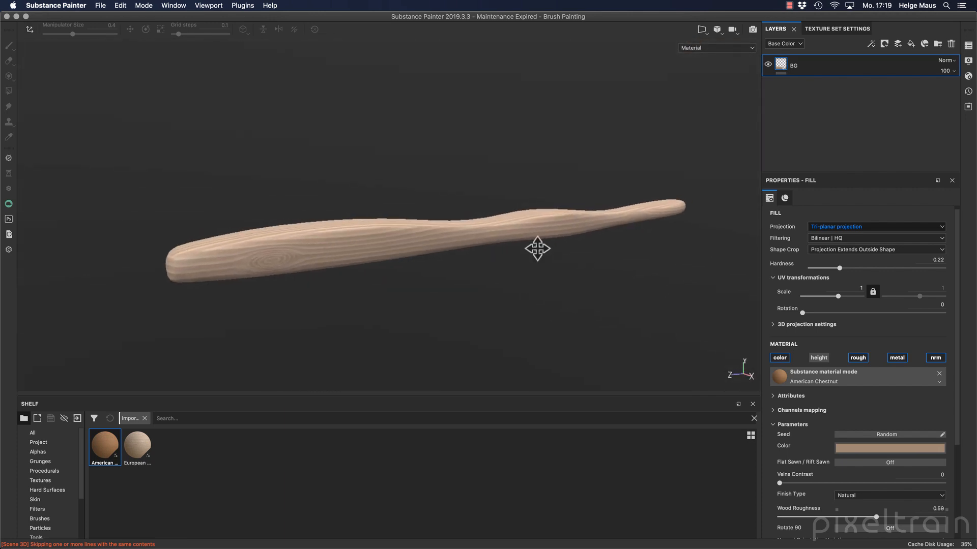
pyautogui.keyDown('alt'); pyautogui.moveTo(537, 249); pyautogui.dragTo(509, 254, button='middle'); pyautogui.keyUp('alt')
pyautogui.click(784, 198)
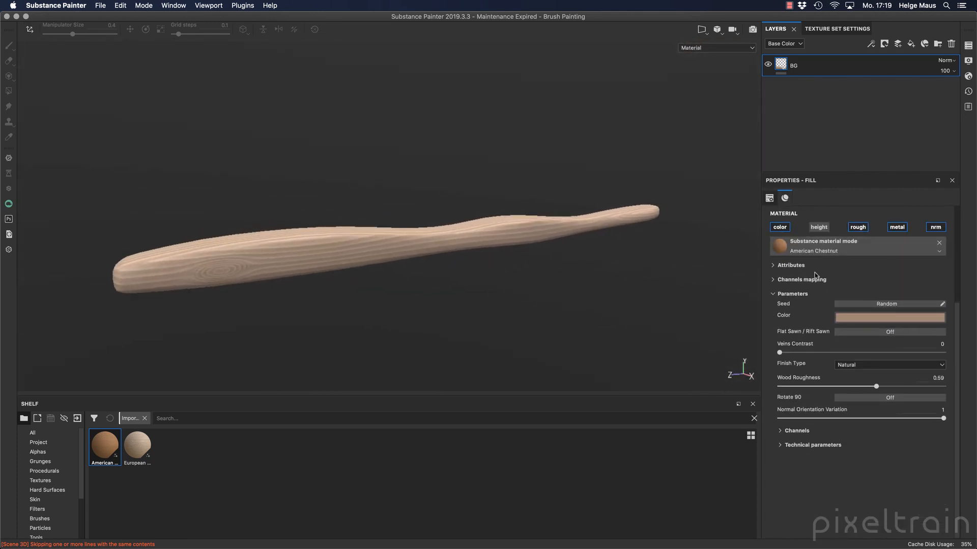
pyautogui.click(818, 228)
# Step: Examine the handle's single channels from Base Color through Normal+Height+Mesh, and return to the lit Material view
pyautogui.click(736, 49)
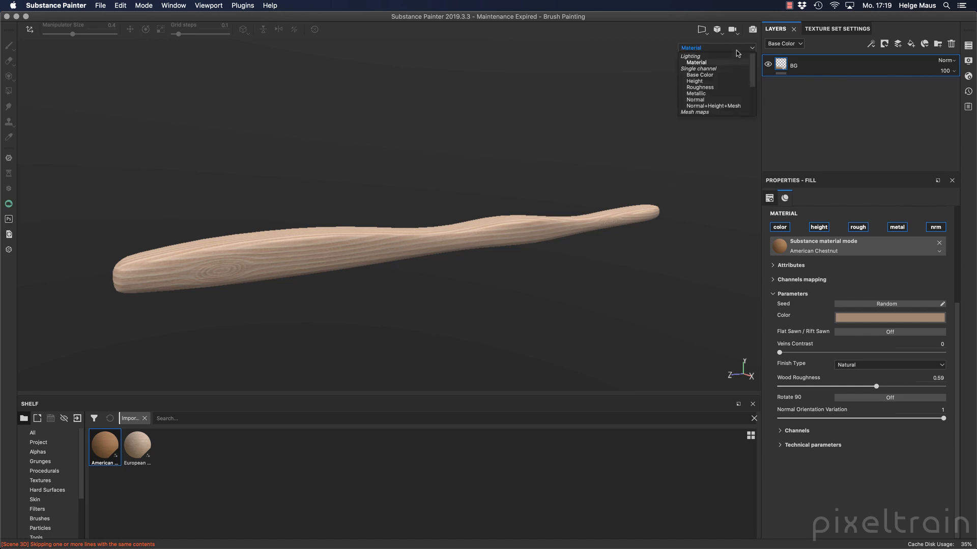
pyautogui.click(710, 77)
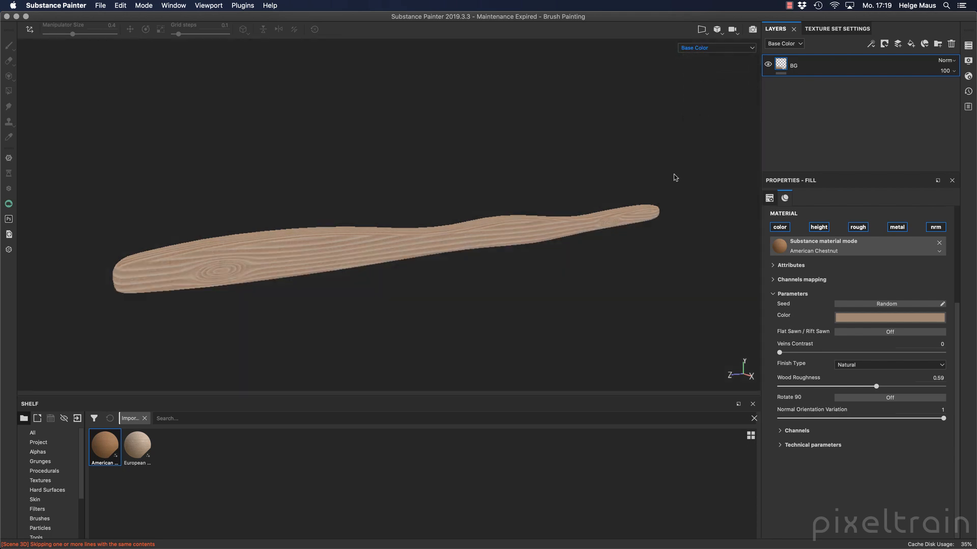
pyautogui.keyDown('alt'); pyautogui.moveTo(320, 251); pyautogui.dragTo(431, 284); pyautogui.keyUp('alt')
pyautogui.press('c')
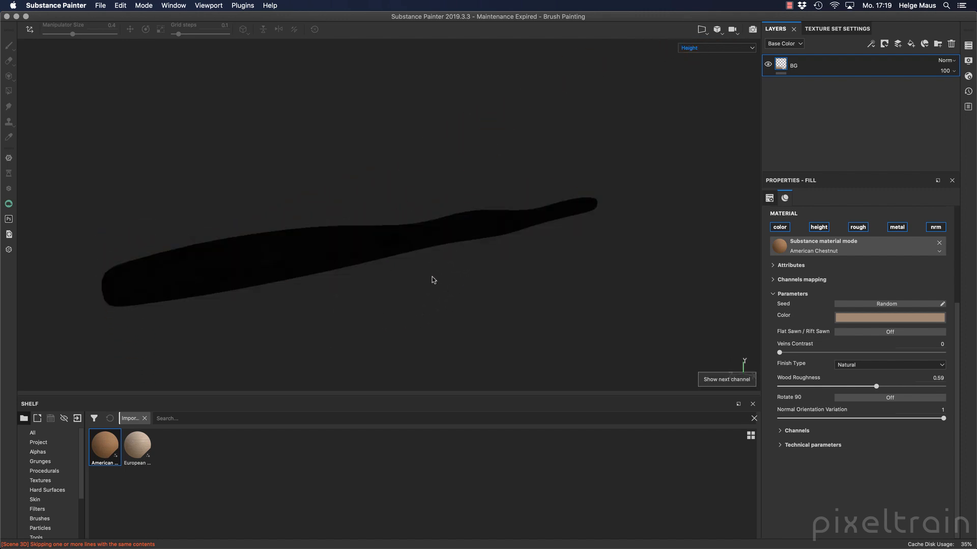
pyautogui.press('c')
pyautogui.press('c')
pyautogui.press('c')
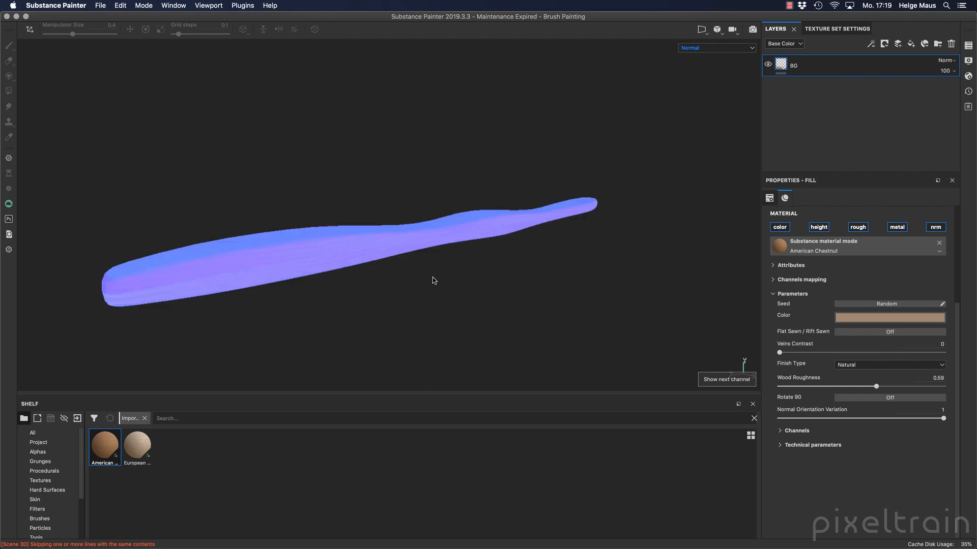
pyautogui.press('c')
pyautogui.press('c')
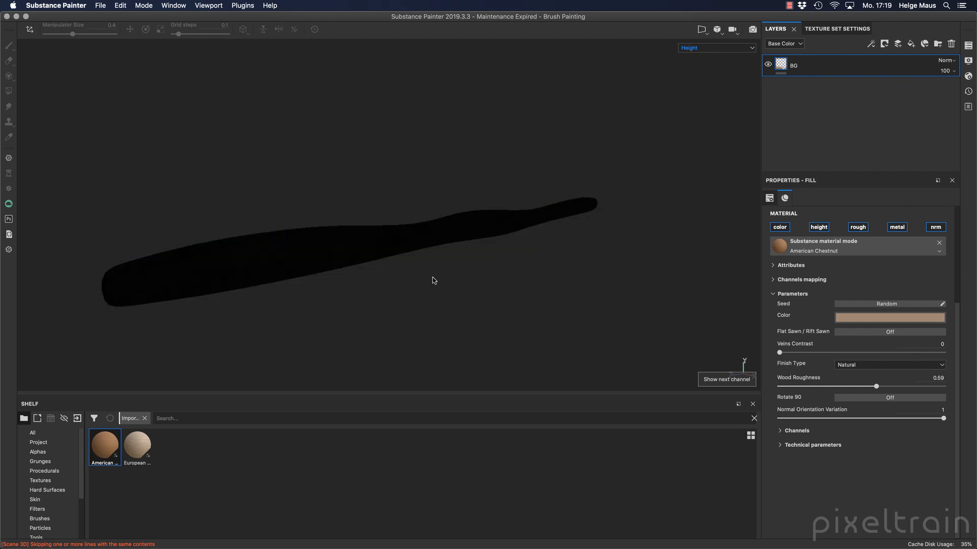
pyautogui.press('c')
pyautogui.press('c')
pyautogui.press('c')
pyautogui.press('c')
pyautogui.press('c')
pyautogui.press('c')
pyautogui.press('c')
pyautogui.press('c')
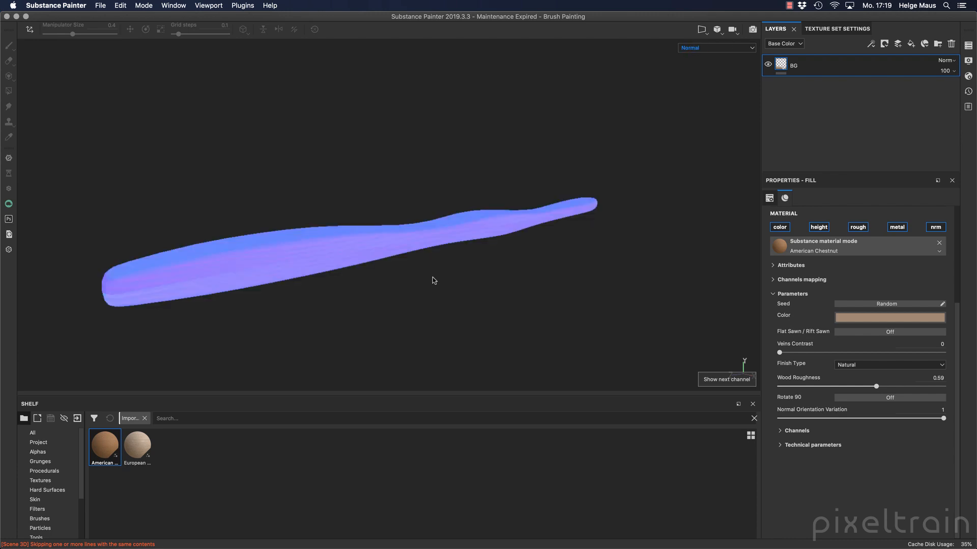
pyautogui.press('c')
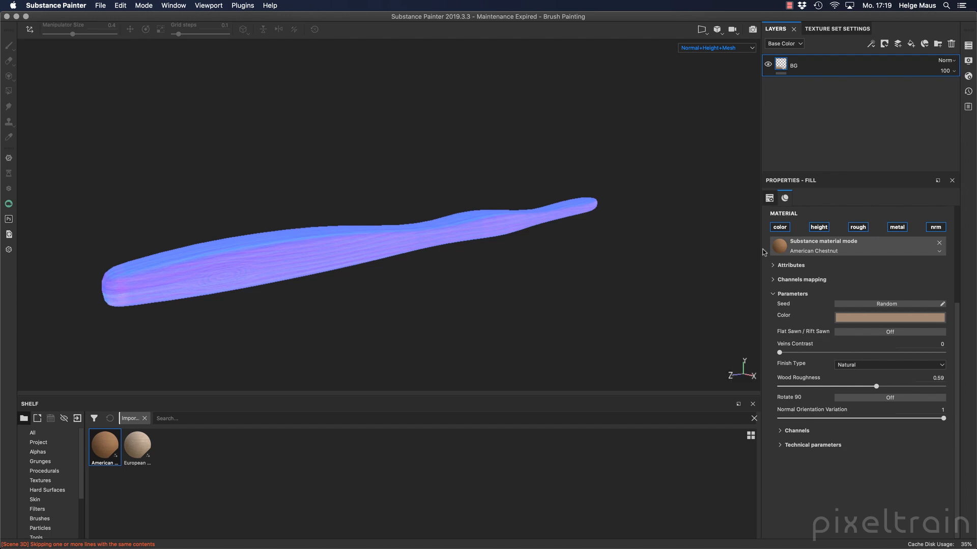
pyautogui.press('m')
pyautogui.keyDown('alt'); pyautogui.moveTo(499, 276); pyautogui.dragTo(402, 245); pyautogui.keyUp('alt')
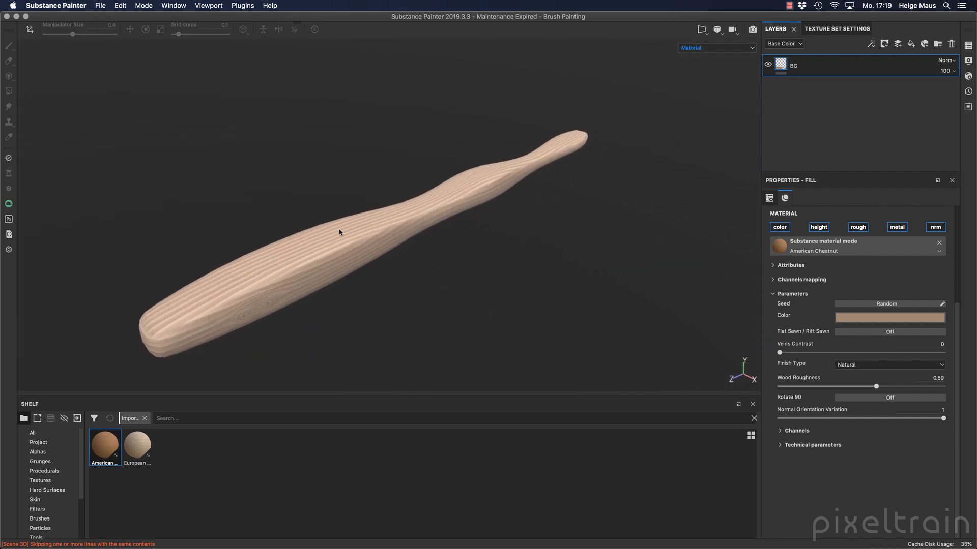